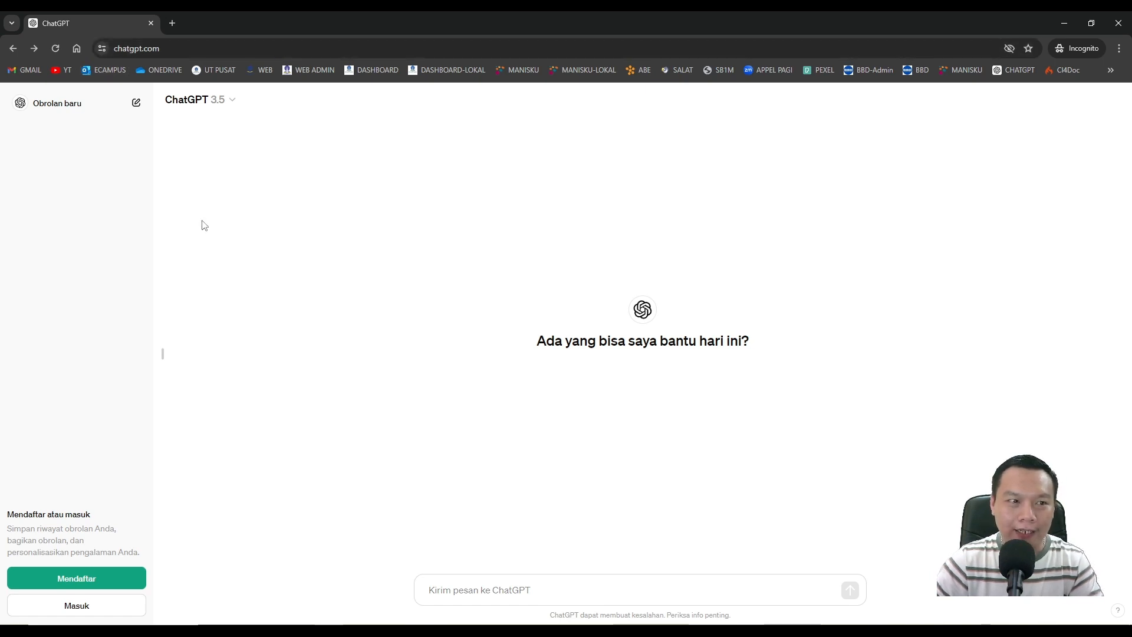
# Check which models ChatGPT offers, including GPT-3.5 and GPT-4, without changing the model.
pyautogui.click(224, 107)
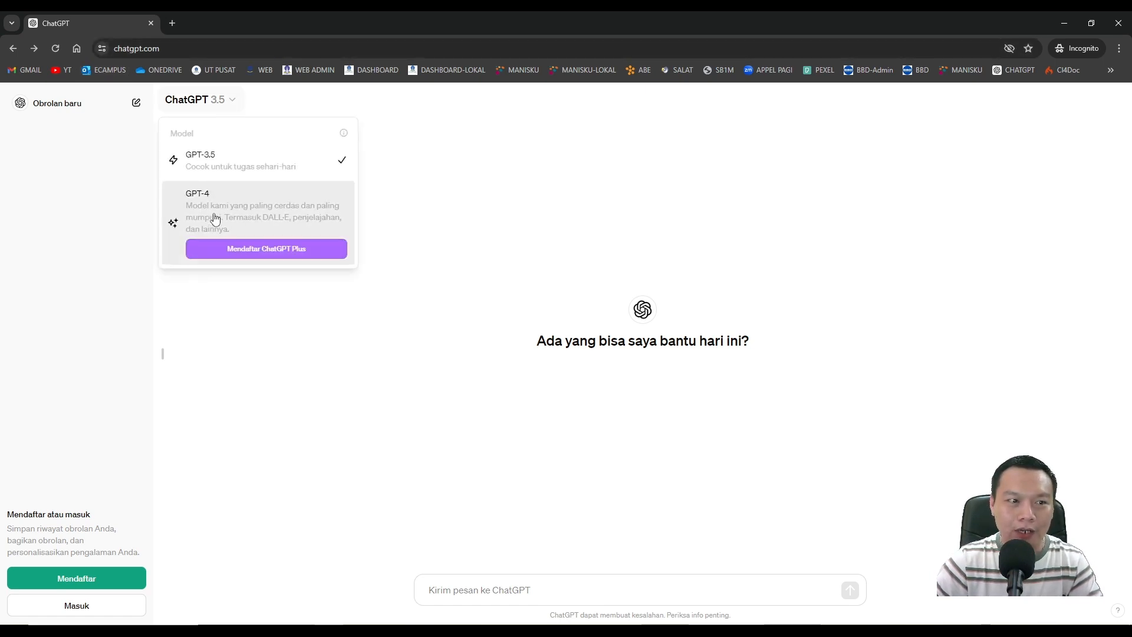
pyautogui.click(497, 221)
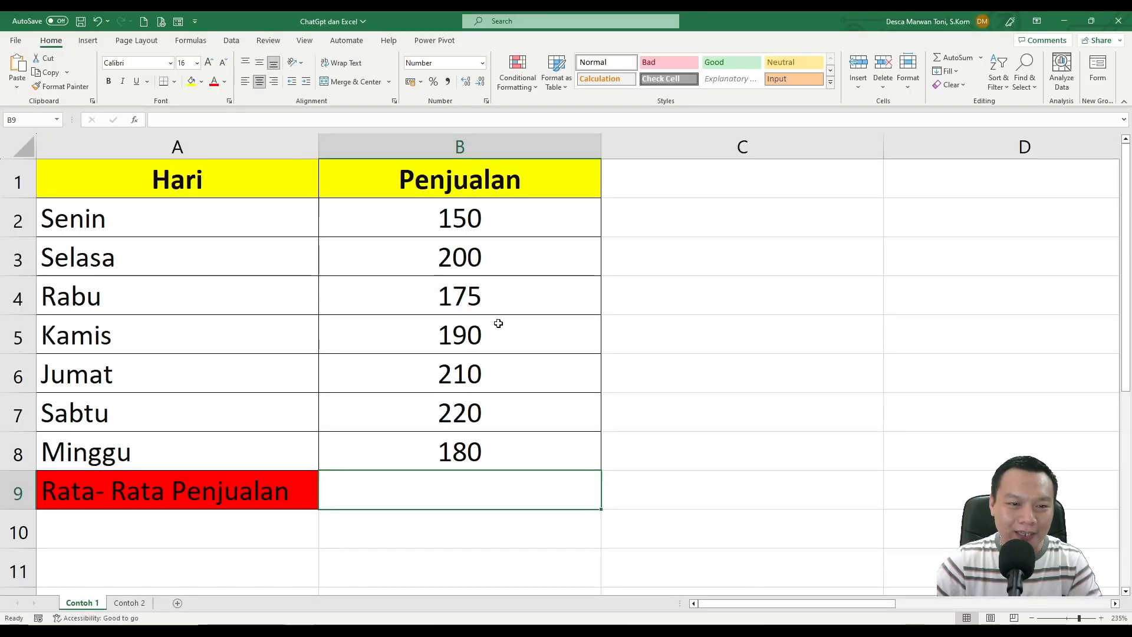
pyautogui.click(534, 322)
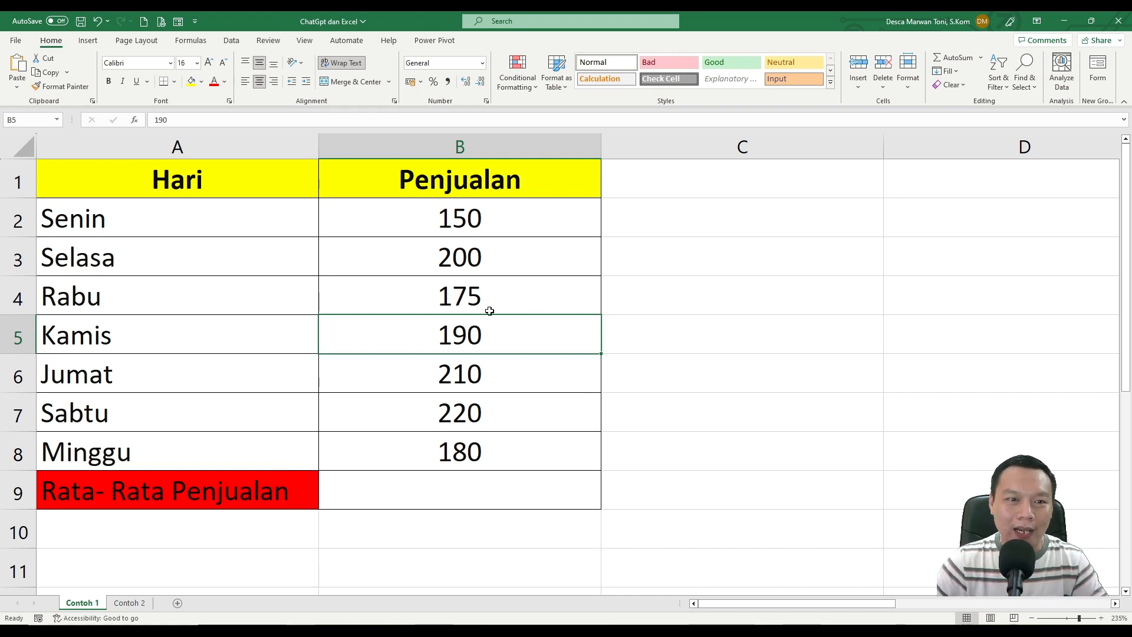
# Examine the Hari column's weekdays and the Rata- Rata Penjualan row in the Contoh 1 sheet.
pyautogui.click(126, 196)
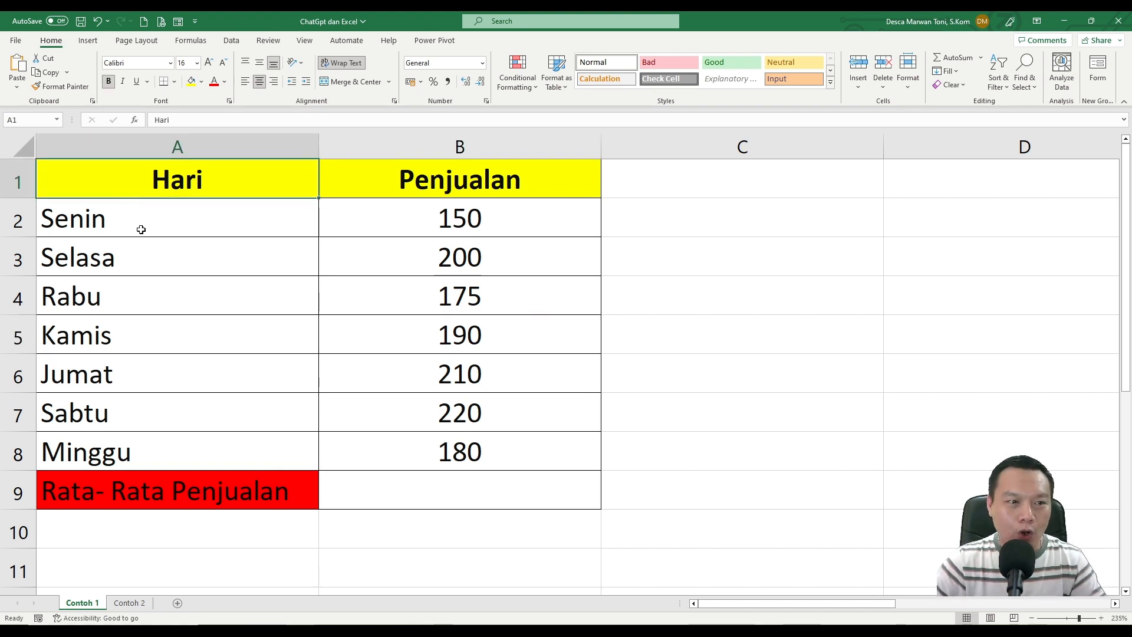
pyautogui.moveTo(161, 218); pyautogui.dragTo(160, 412)
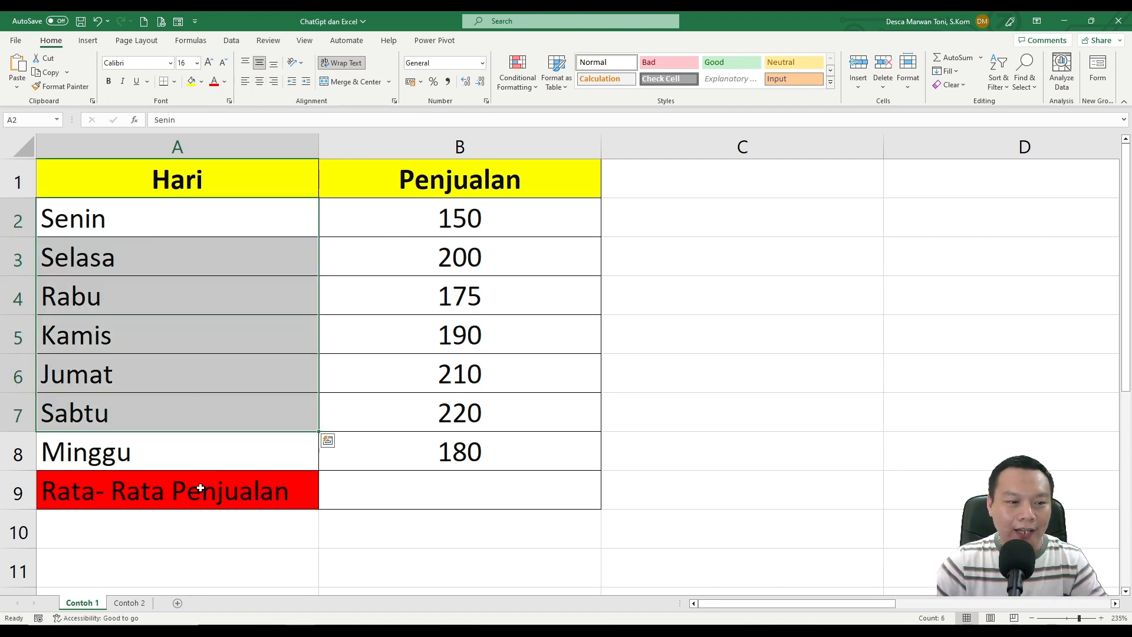
pyautogui.click(197, 489)
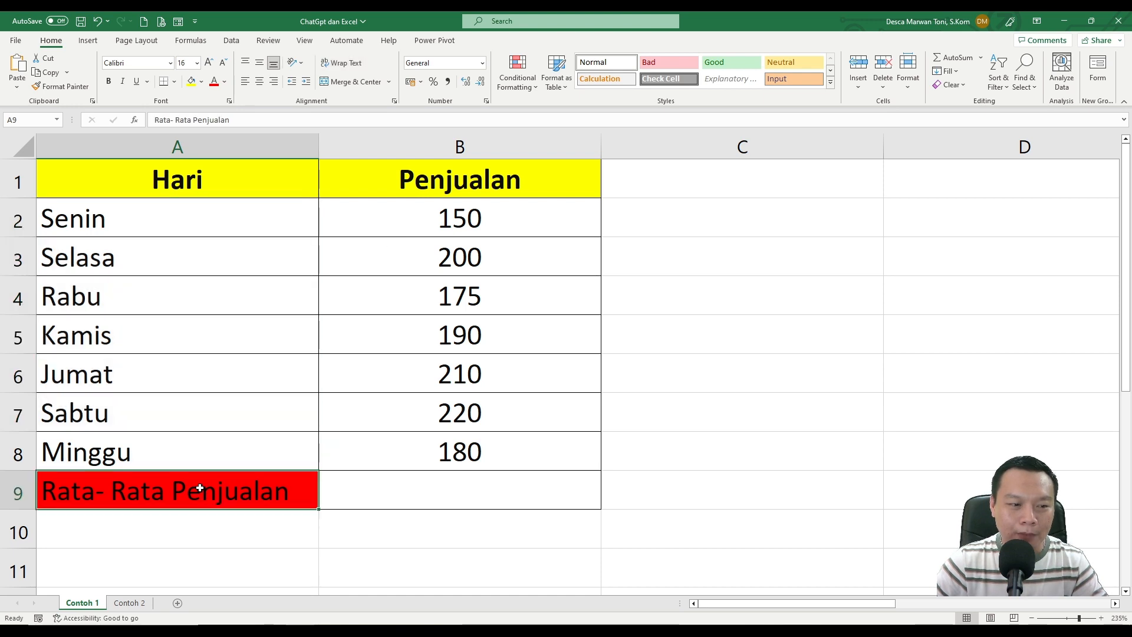
pyautogui.click(457, 496)
pyautogui.write('=')
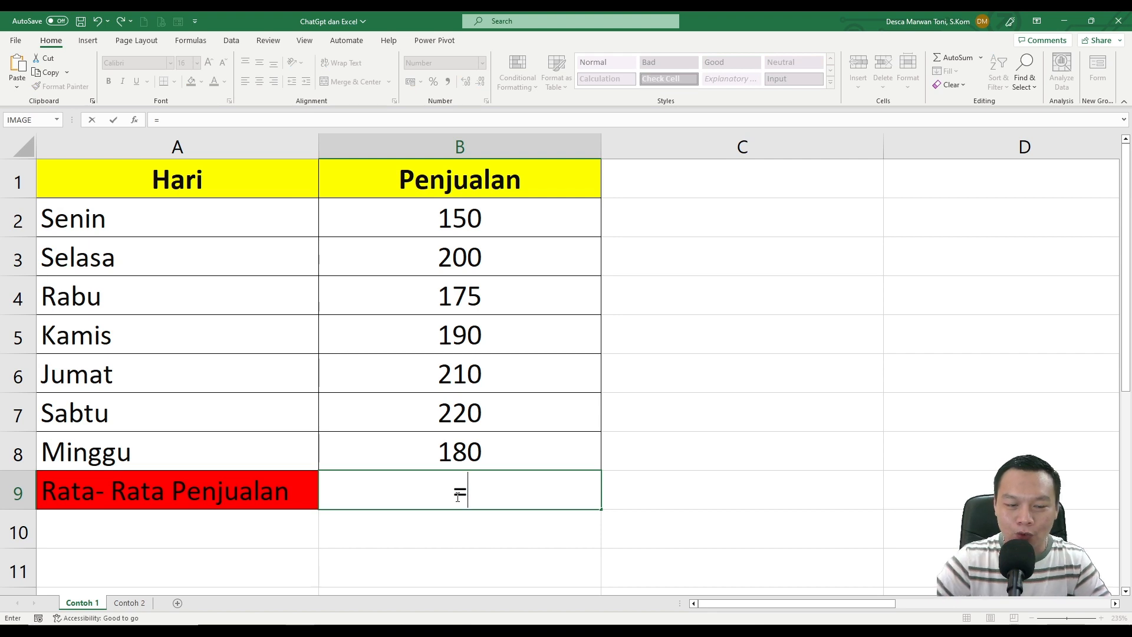
pyautogui.press('BackSpace')
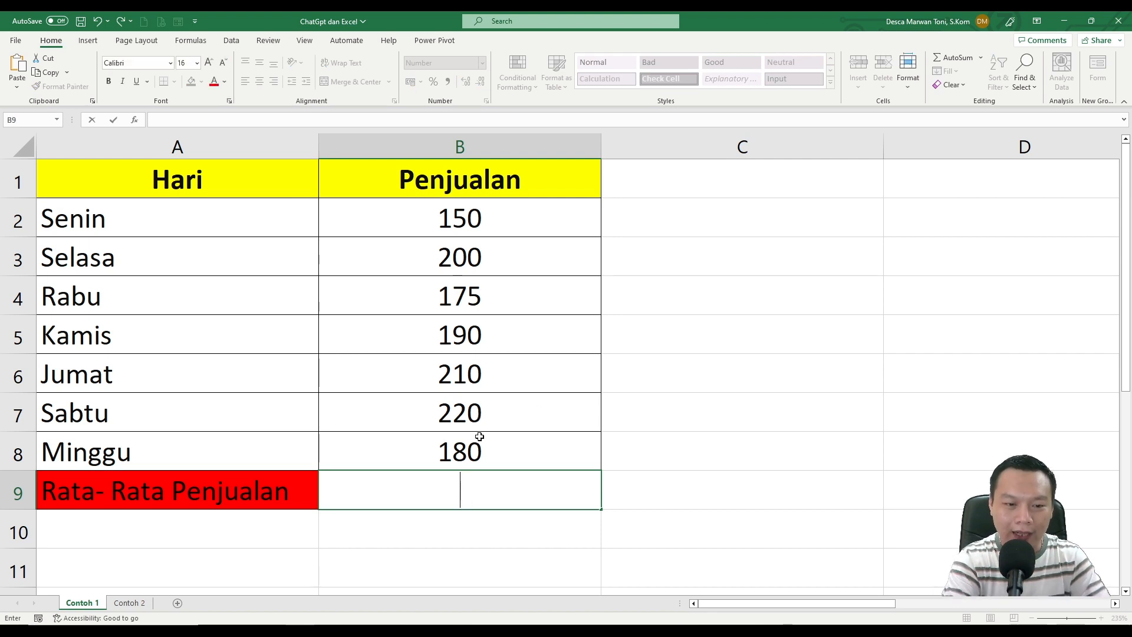
pyautogui.press('Return')
# Try calculating the average sales in B9 with AutoSum's Average function, and undo it.
pyautogui.click(468, 490)
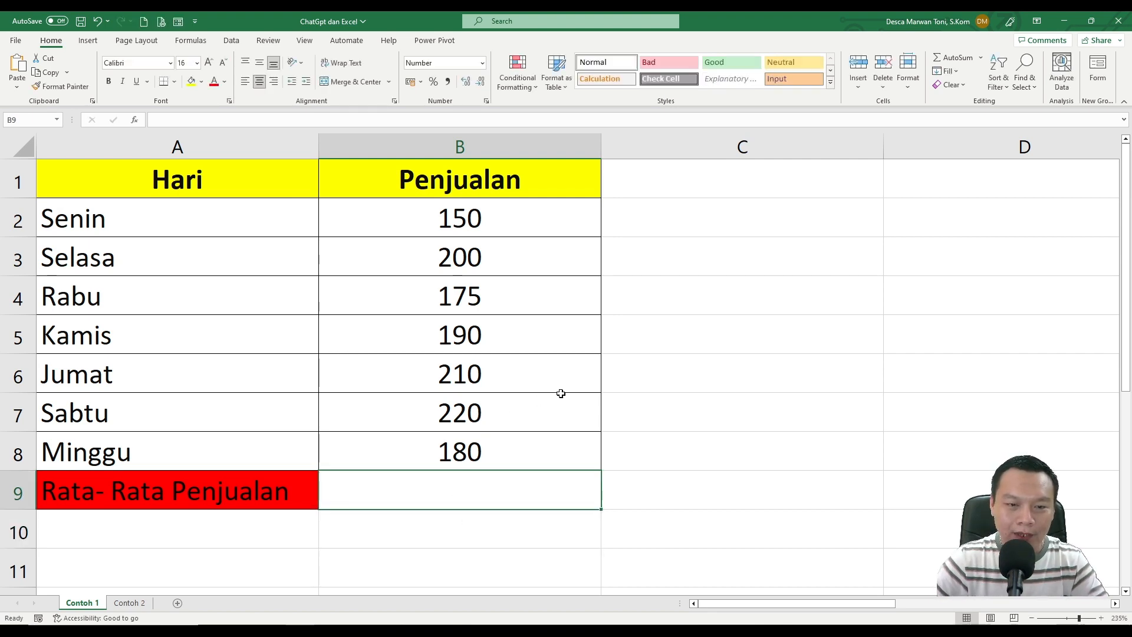
pyautogui.click(981, 57)
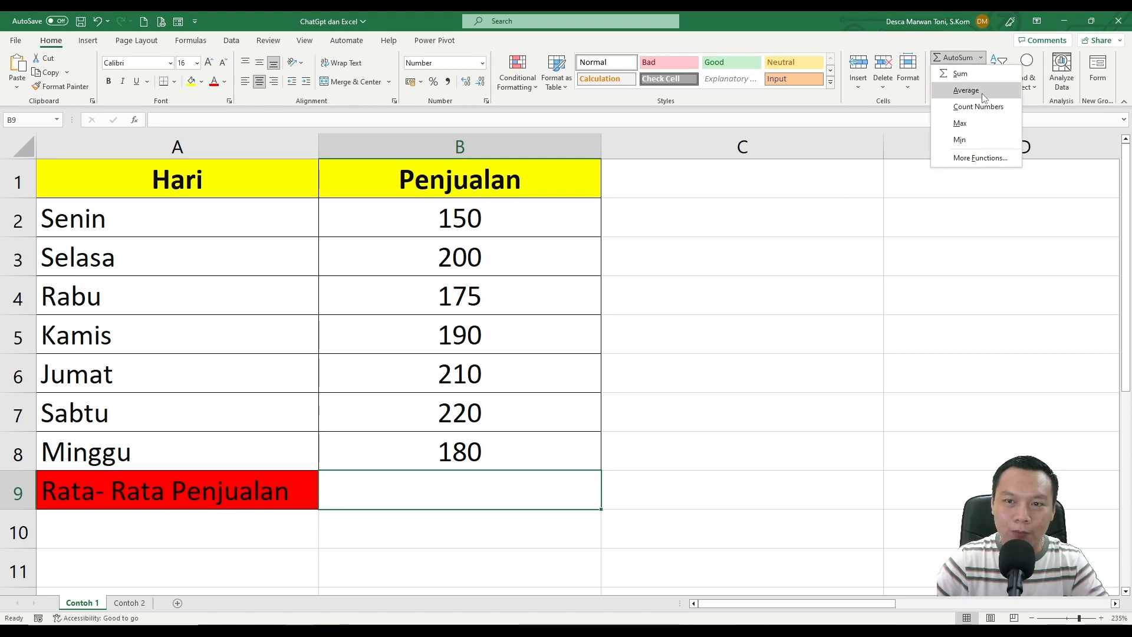
pyautogui.click(983, 94)
pyautogui.press('Return')
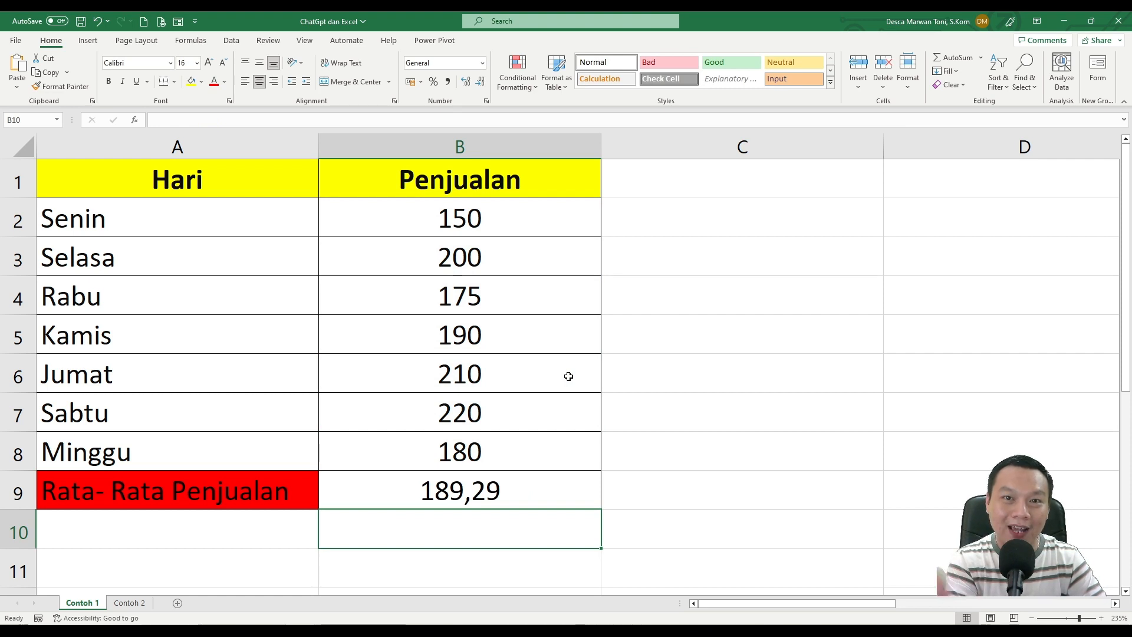
pyautogui.hotkey('ctrl', 'z')
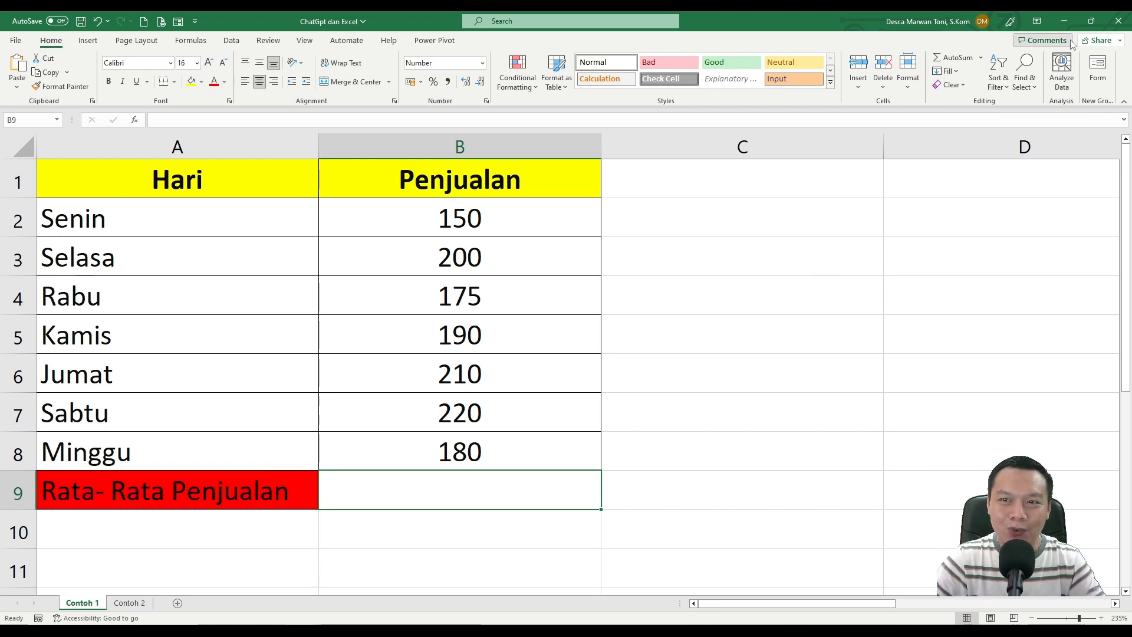
# In ChatGPT, send "Hai chatgpt, saya punya data excel seperti ini, Kolom A (Hari), Kolom B (Penjualan), tolong buatkan rumus excelnya untuk menghitung jumlah penjualan rata-rata ya.".
pyautogui.click(1065, 21)
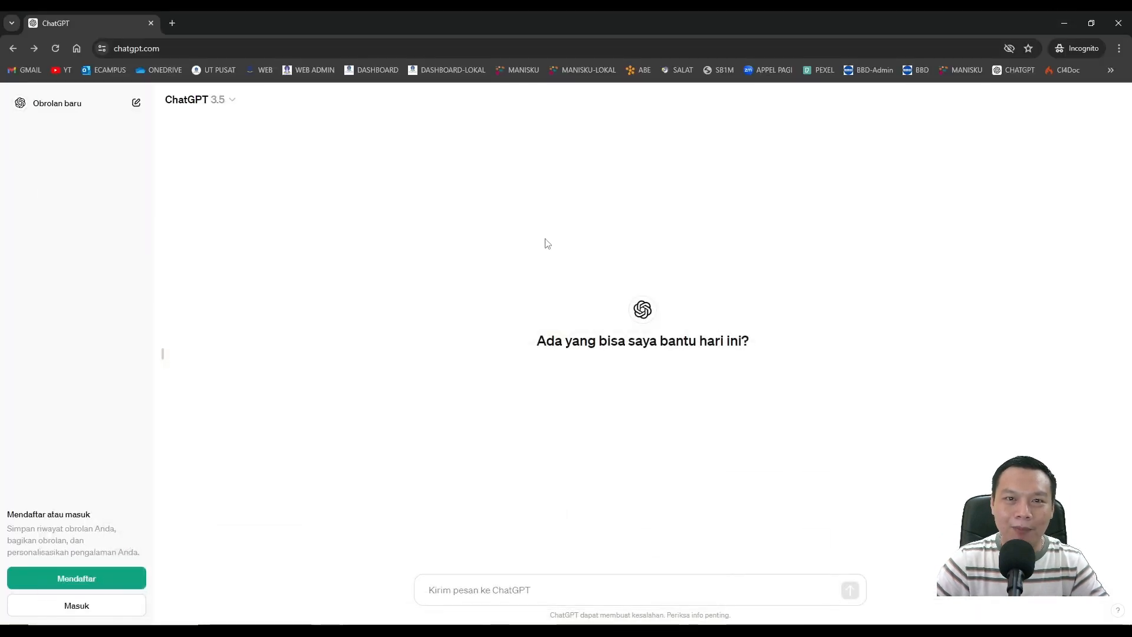
pyautogui.click(536, 591)
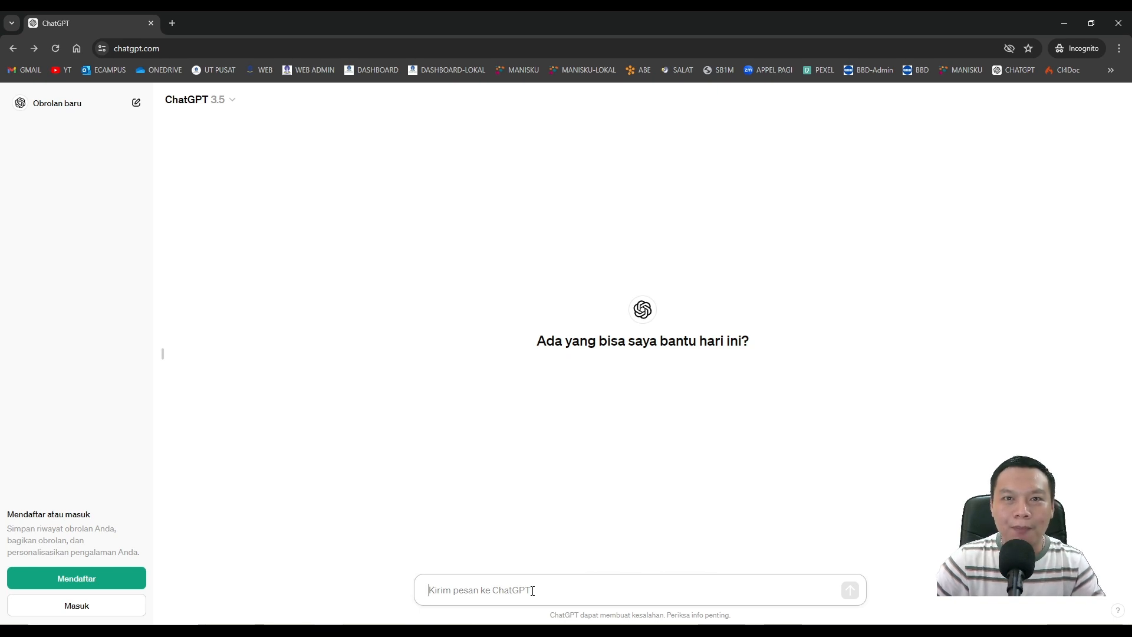
pyautogui.moveTo(358, 630)
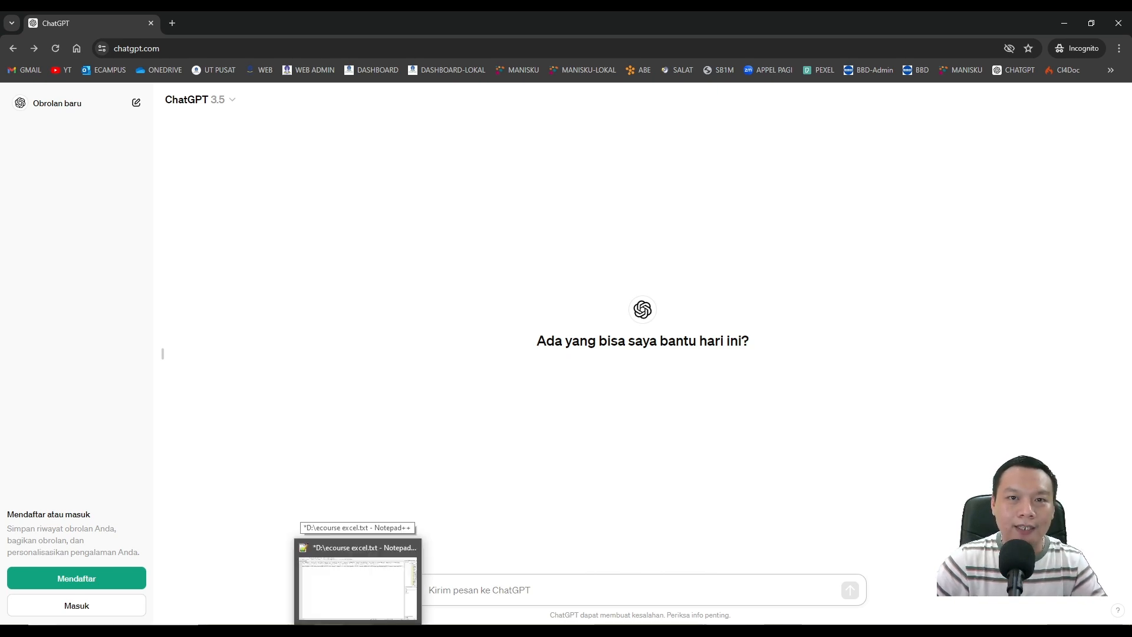
pyautogui.write('Hai chatgpt, saya punya data excel seperti ini, Kolom A (Hari), Kolom B (Penjualan), tolong buatkan rumus excelnya untuk menghitung jumlah penjualan rata-rata ya.')
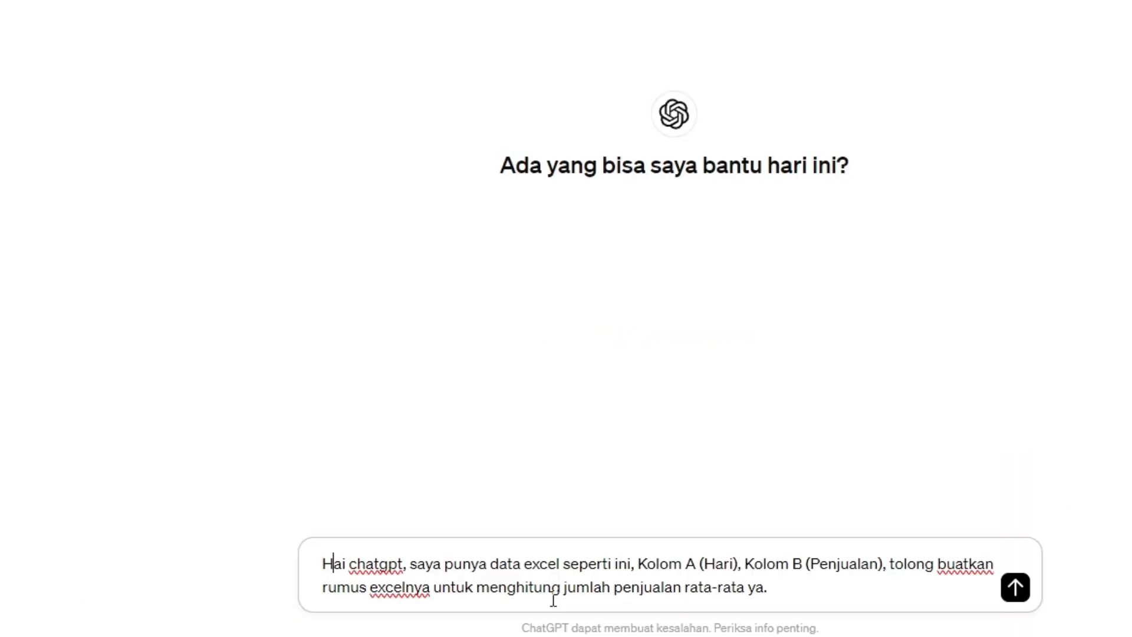
pyautogui.press('Right')
pyautogui.press('Right')
pyautogui.press('Right')
pyautogui.press('Right')
pyautogui.press('Right')
pyautogui.press('Right')
pyautogui.press('Right')
pyautogui.press('Right')
pyautogui.press('Right')
pyautogui.press('Right')
pyautogui.press('Right')
pyautogui.press('Right')
pyautogui.press('Right')
pyautogui.press('Right')
pyautogui.press('Right')
pyautogui.press('Right')
pyautogui.press('Right')
pyautogui.press('Right')
pyautogui.press('Right')
pyautogui.press('Right')
pyautogui.press('Right')
pyautogui.press('Right')
pyautogui.press('Right')
pyautogui.press('Right')
pyautogui.press('Right')
pyautogui.press('Right')
pyautogui.press('Right')
pyautogui.press('Right')
pyautogui.press('Right')
pyautogui.press('Right')
pyautogui.press('Right')
pyautogui.press('Right')
pyautogui.press('Right')
pyautogui.press('Right')
pyautogui.press('Right')
pyautogui.press('Right')
pyautogui.press('Right')
pyautogui.press('Right')
pyautogui.press('Right')
pyautogui.press('Right')
pyautogui.press('Right')
pyautogui.press('Right')
pyautogui.press('Right')
pyautogui.press('Right')
pyautogui.press('Right')
pyautogui.press('Right')
pyautogui.press('Right')
pyautogui.press('Right')
pyautogui.press('Right')
pyautogui.press('Right')
pyautogui.press('Right')
pyautogui.press('Right')
pyautogui.press('Right')
pyautogui.press('Right')
pyautogui.press('Right')
pyautogui.press('Right')
pyautogui.press('Right')
pyautogui.press('Right')
pyautogui.press('Right')
pyautogui.press('Right')
pyautogui.press('Right')
pyautogui.press('Down')
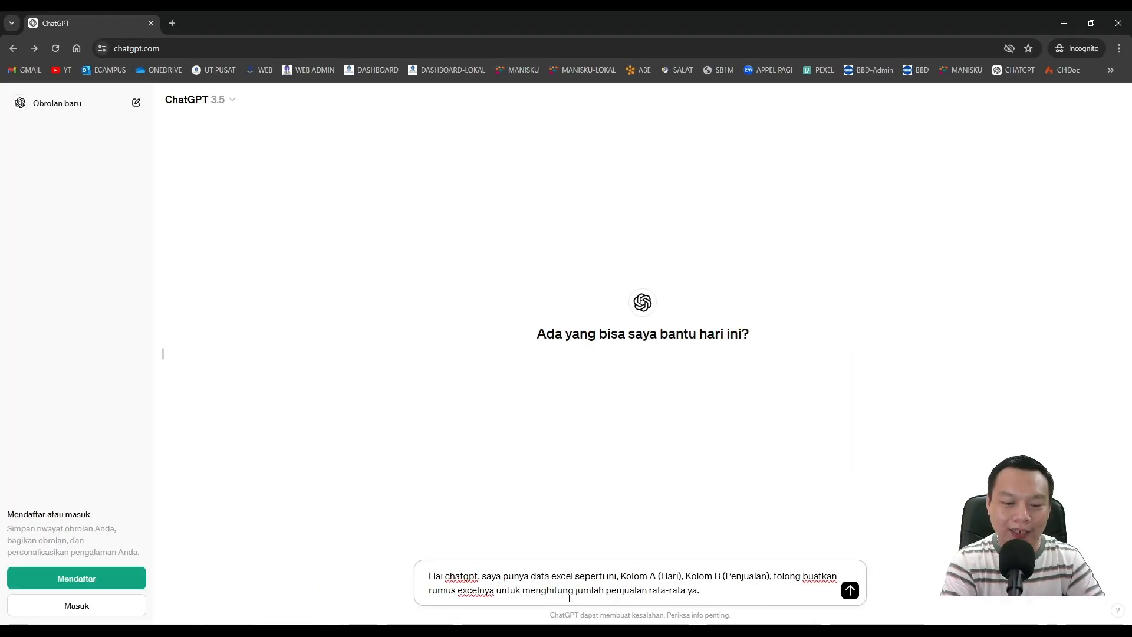
pyautogui.press('Return')
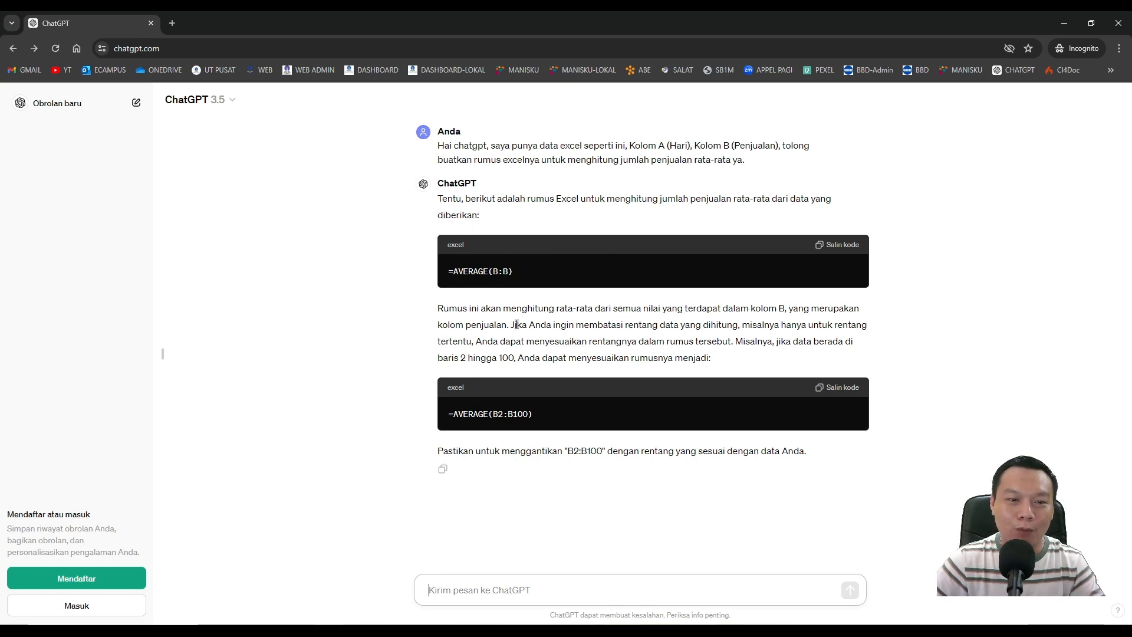
# Examine ChatGPT's suggested average formulas and its explanation about limiting the data range.
pyautogui.moveTo(516, 324); pyautogui.dragTo(603, 325)
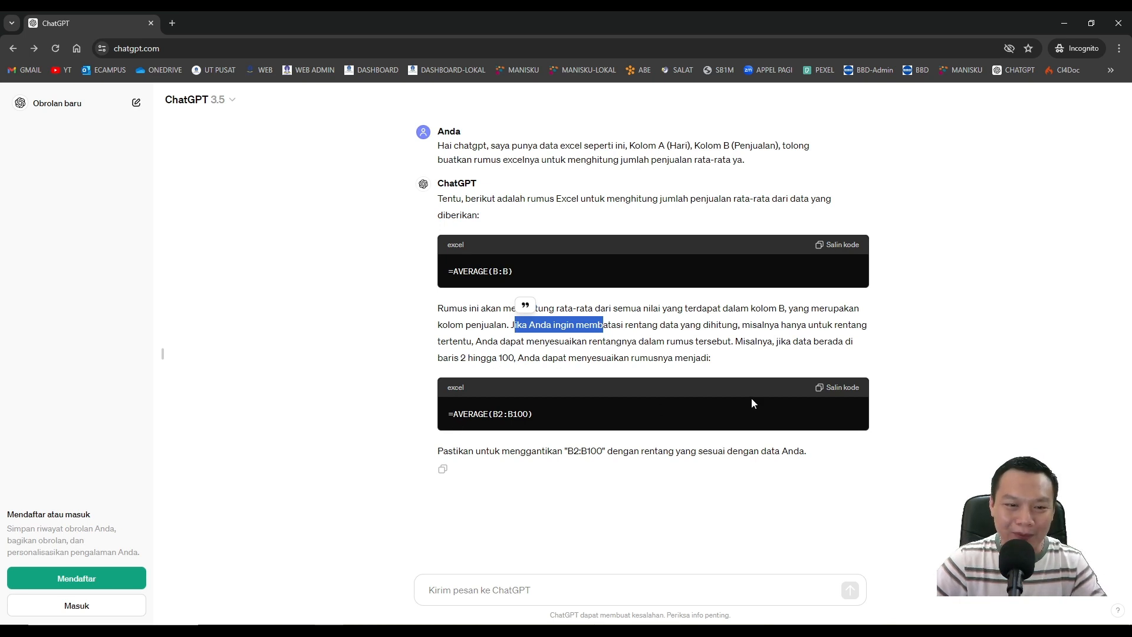
pyautogui.click(680, 336)
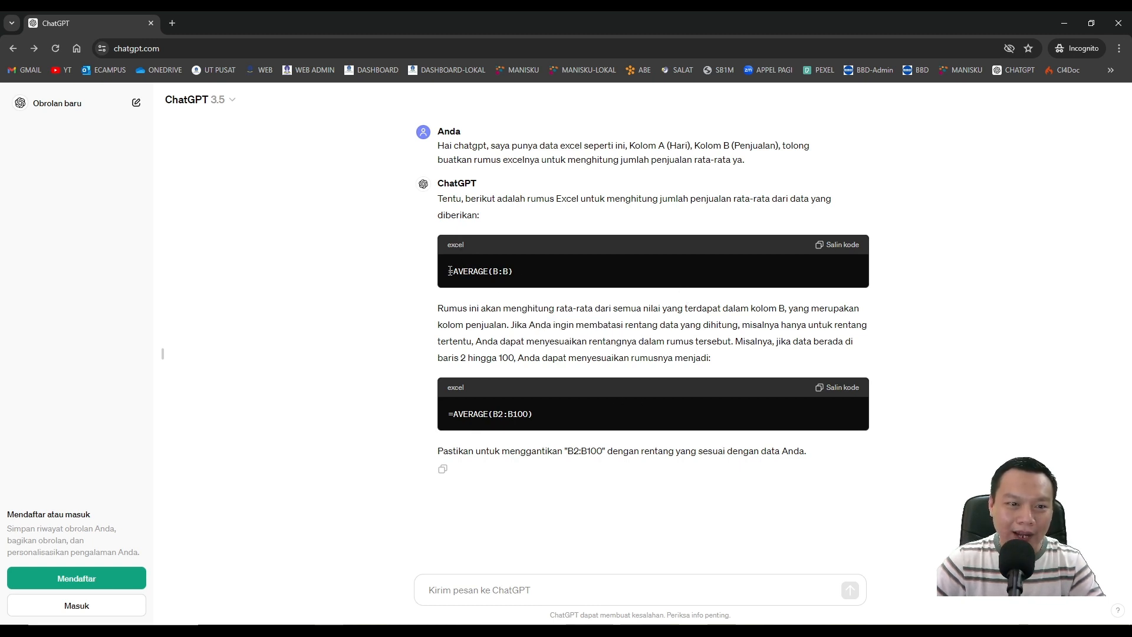
pyautogui.moveTo(446, 271); pyautogui.dragTo(539, 270)
pyautogui.click(548, 415)
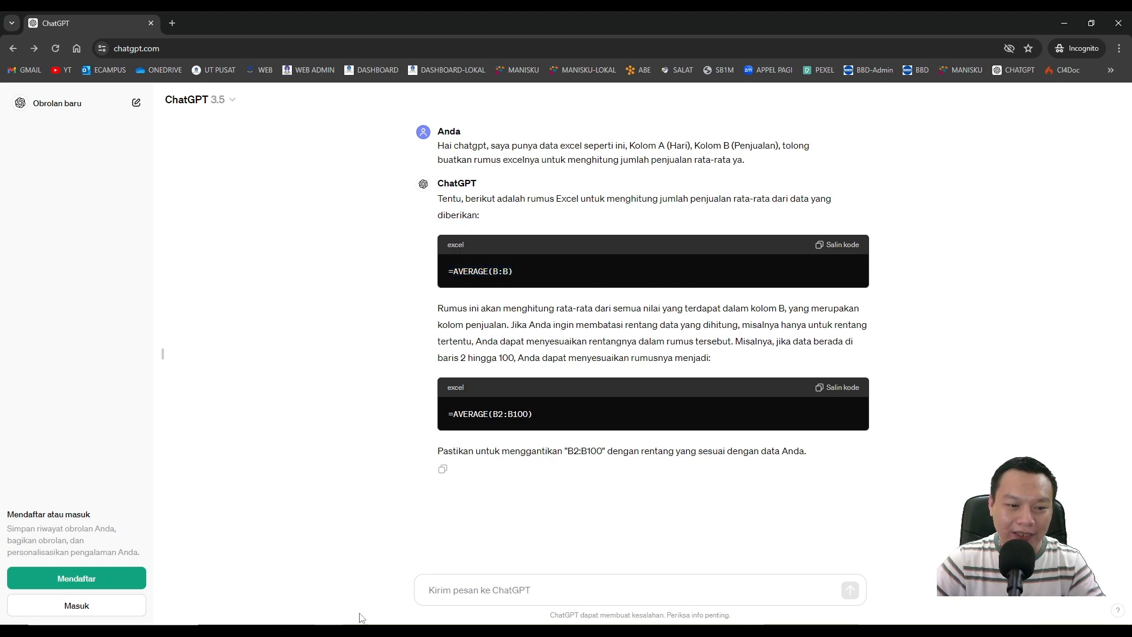
# Switch to Excel and check which cells hold the sales figures from Senin to Minggu, B2:B8.
pyautogui.click(347, 631)
pyautogui.click(442, 222)
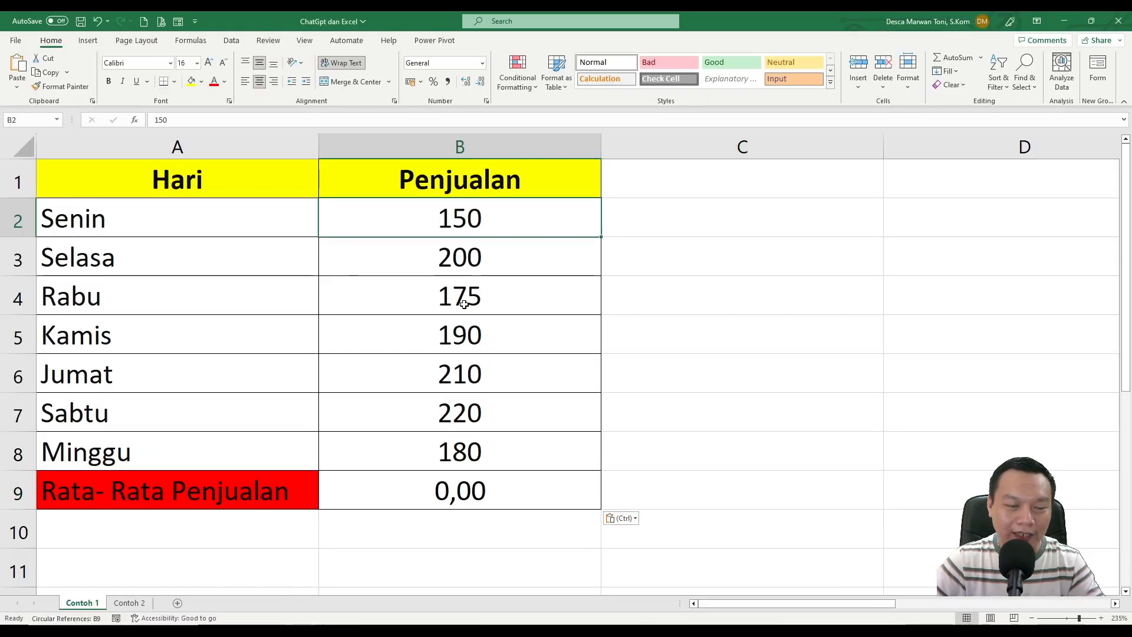
pyautogui.click(443, 453)
pyautogui.moveTo(419, 225); pyautogui.dragTo(441, 452)
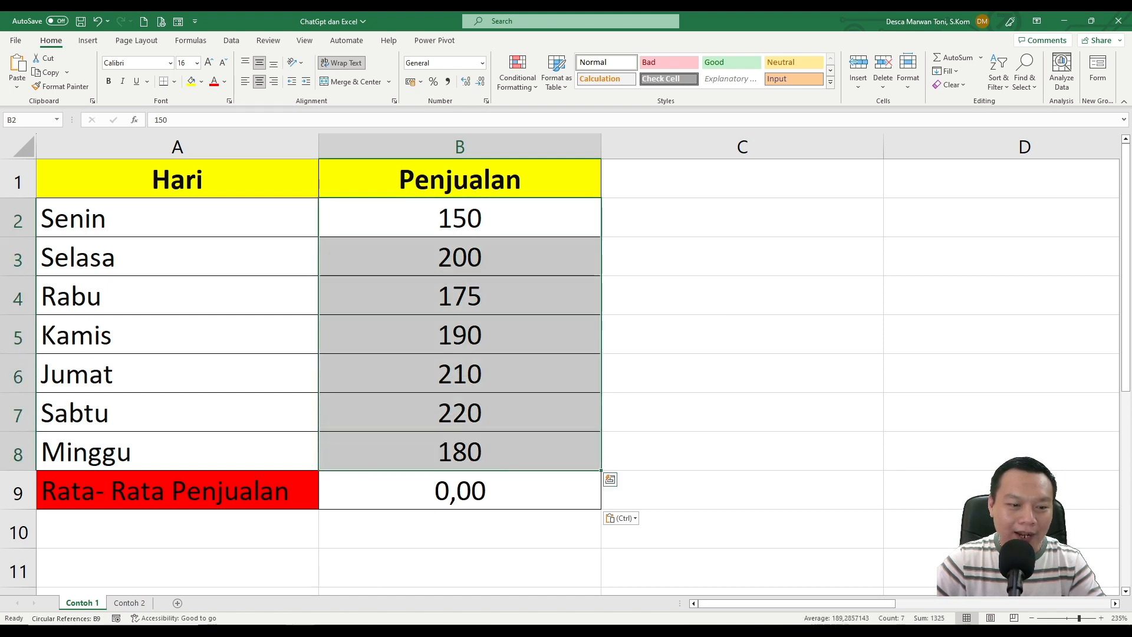
# Copy ChatGPT's formula =AVERAGE(B2:B100) and replace the contents of Excel cell B9 with it.
pyautogui.hotkey('alt', 'Tab')
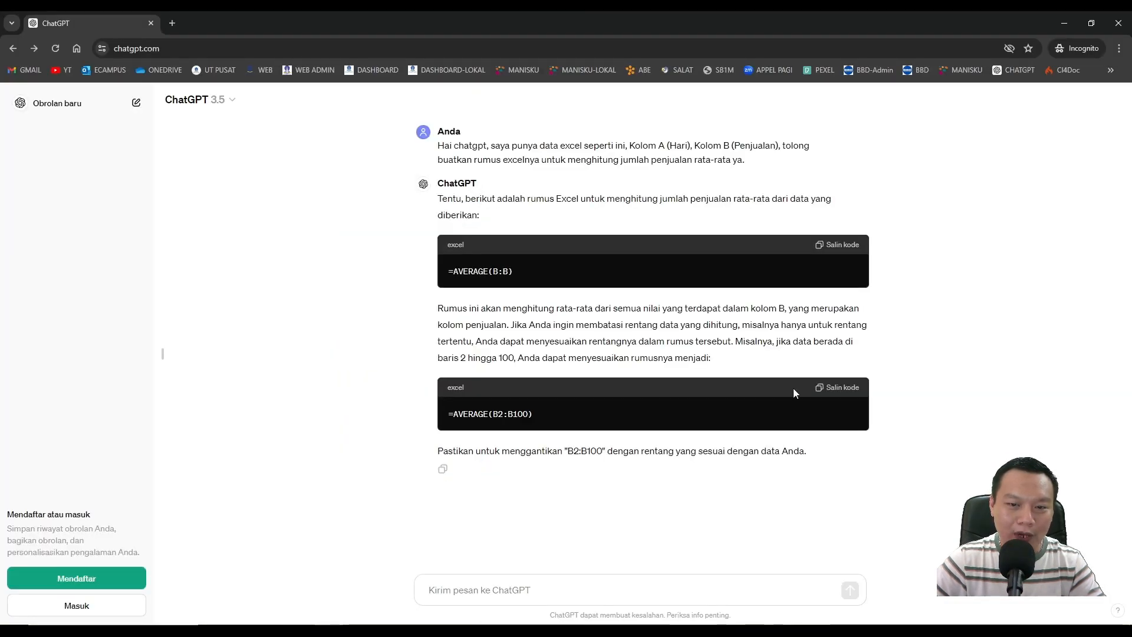
pyautogui.click(846, 394)
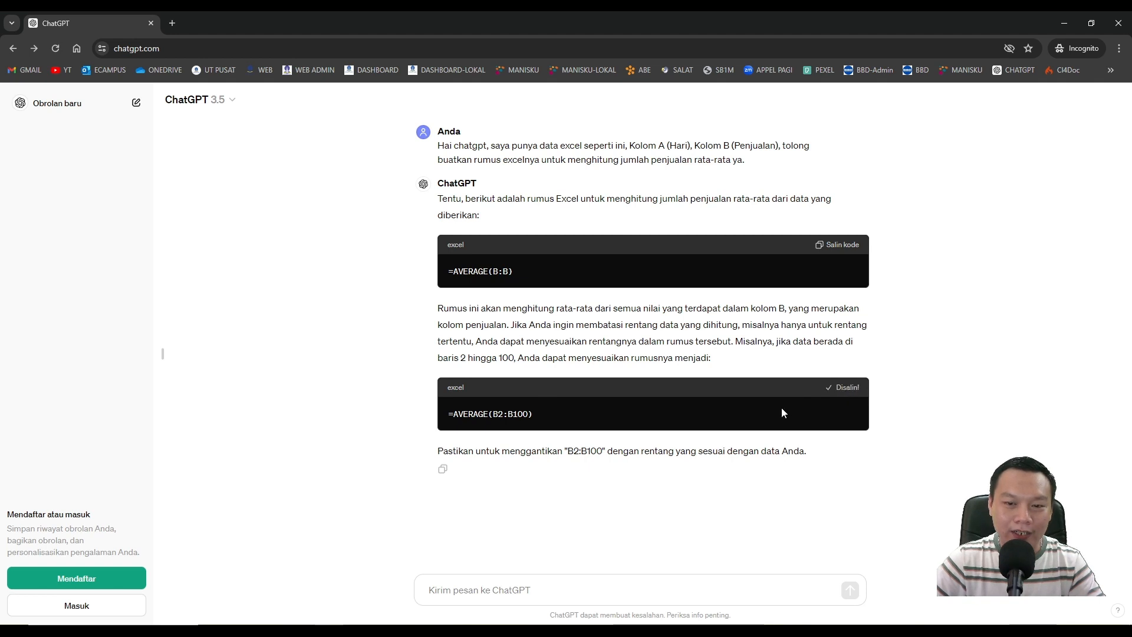
pyautogui.hotkey('alt', 'Tab')
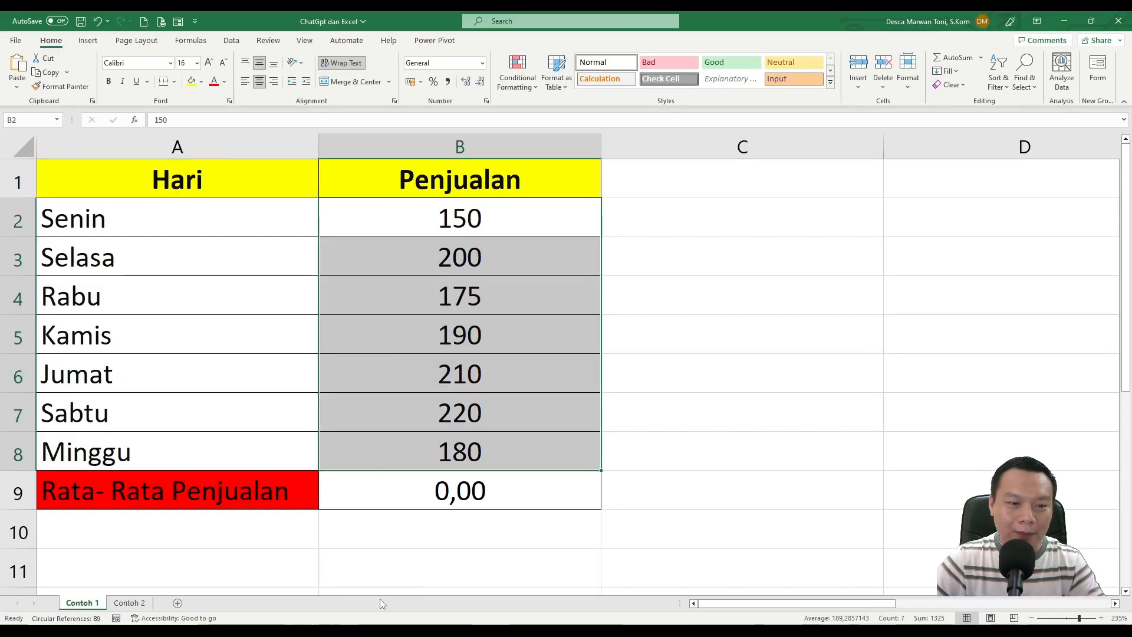
pyautogui.click(453, 495)
pyautogui.press('Delete')
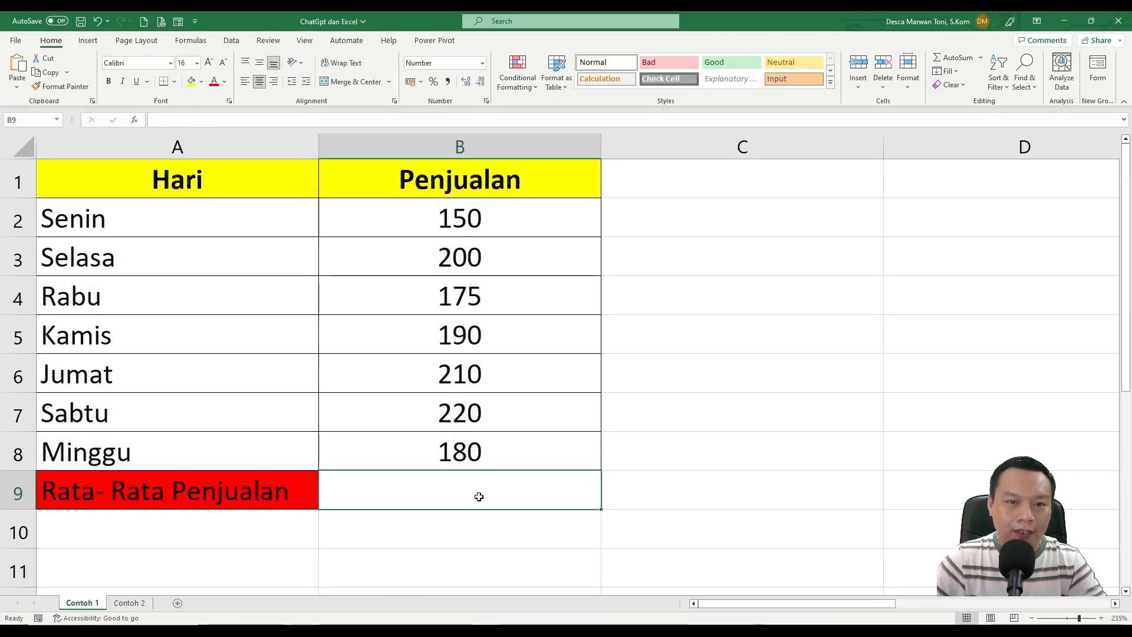
pyautogui.write('=AVERAGE(B2:B100)')
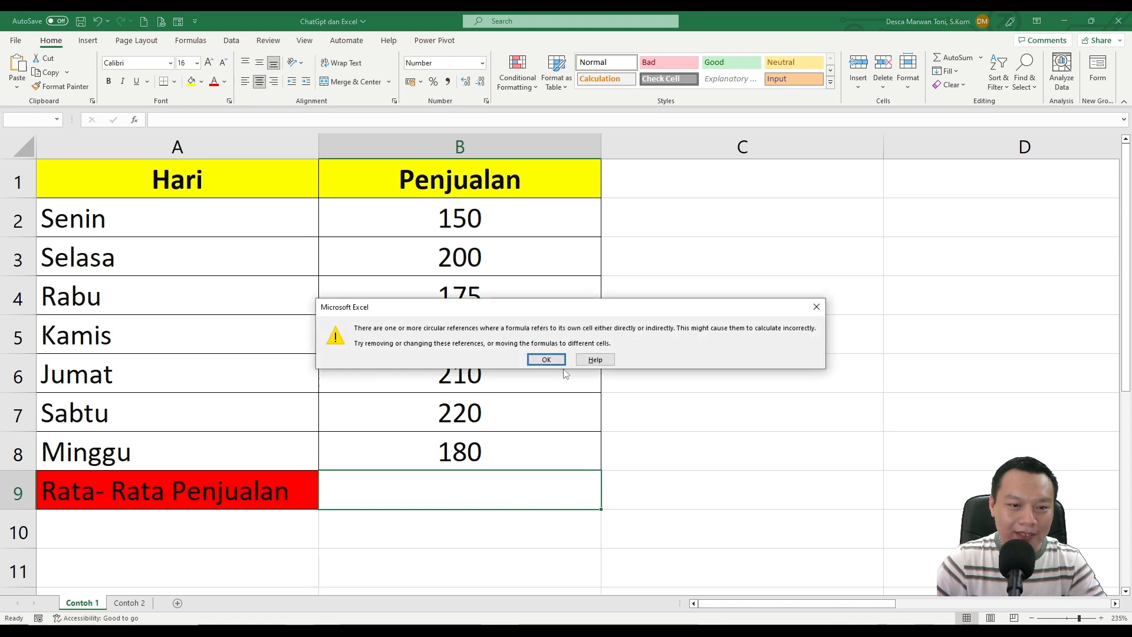
pyautogui.click(543, 359)
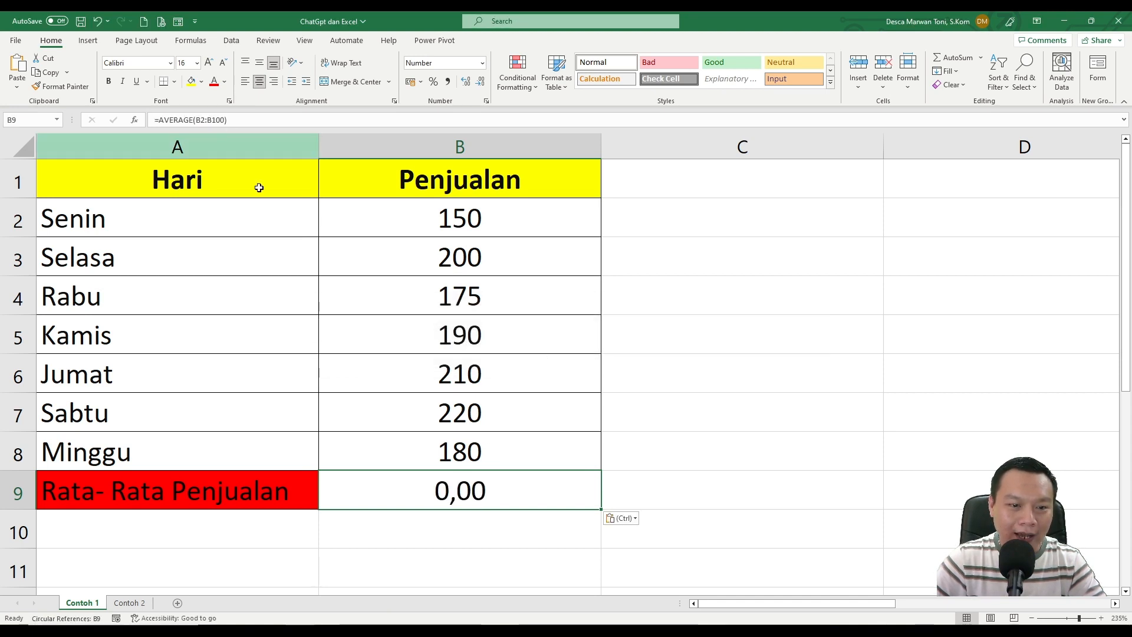
# Change the range in the B9 average formula to B2:B8 and check the resulting cell.
pyautogui.click(211, 119)
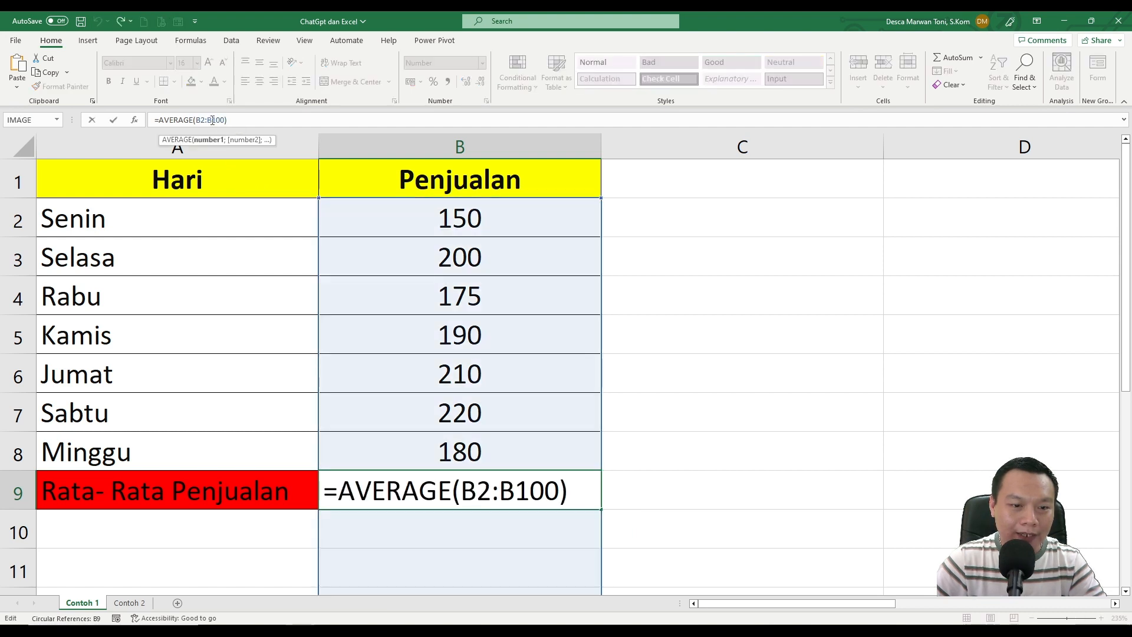
pyautogui.moveTo(212, 120); pyautogui.dragTo(226, 120)
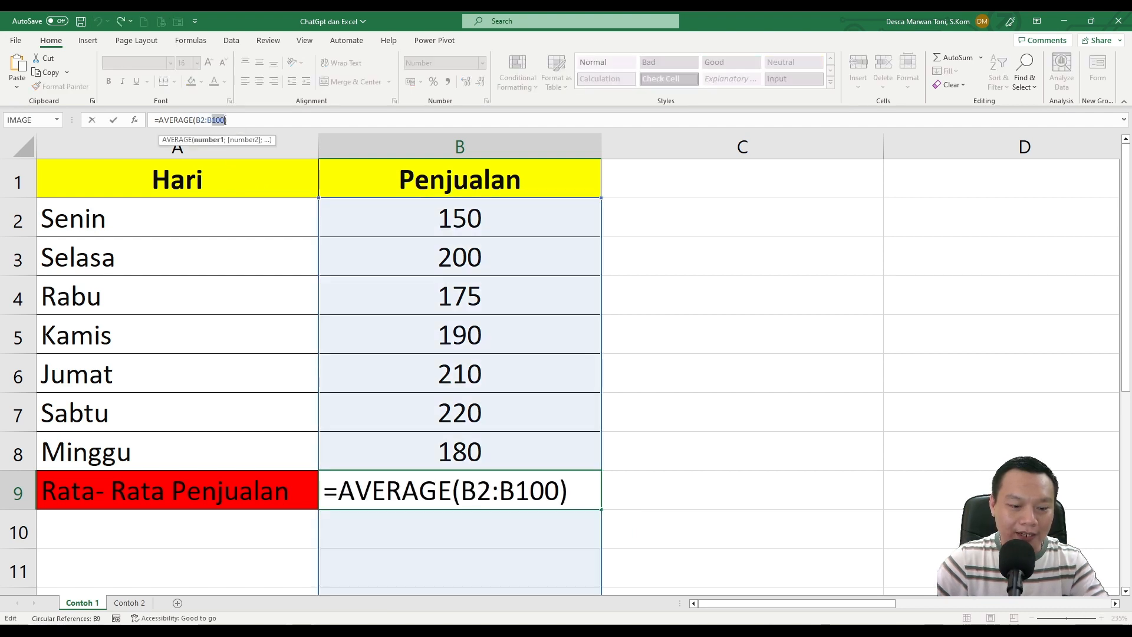
pyautogui.write('8')
pyautogui.press('Return')
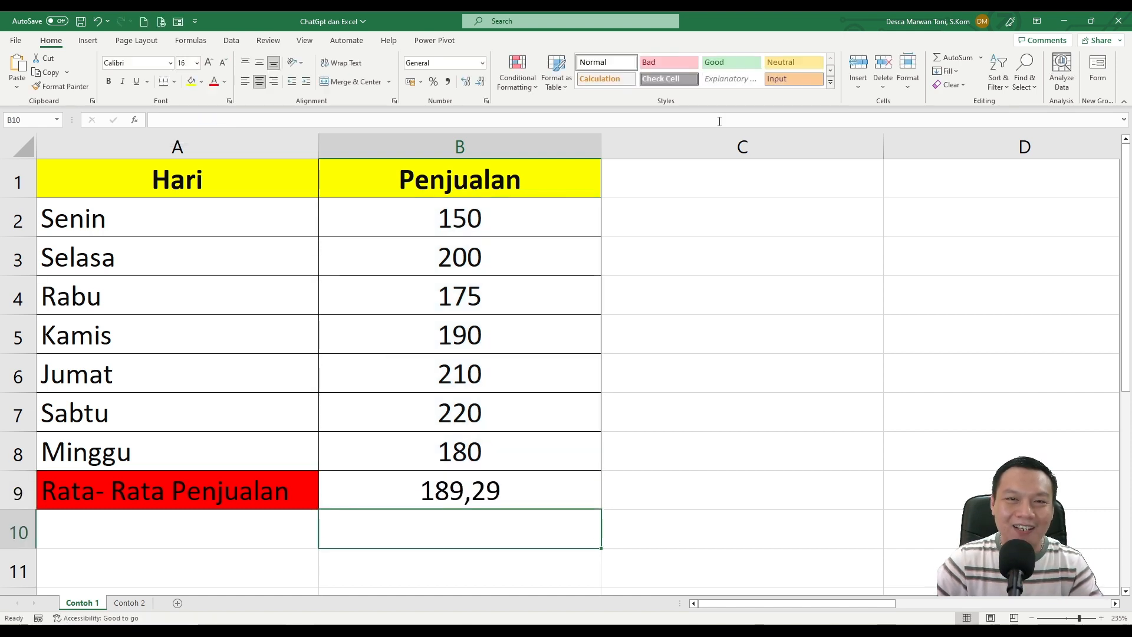
pyautogui.click(478, 486)
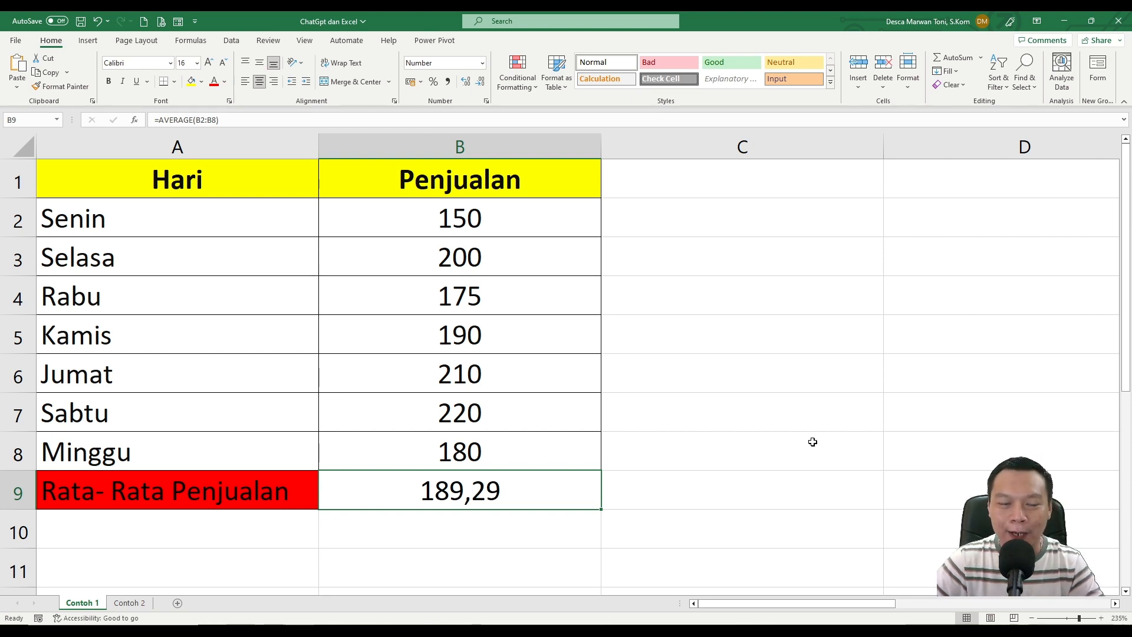
# Open the Contoh 2 sheet with the product, category, quantity and unit price table.
pyautogui.hotkey('ctrl', 'pagedown')
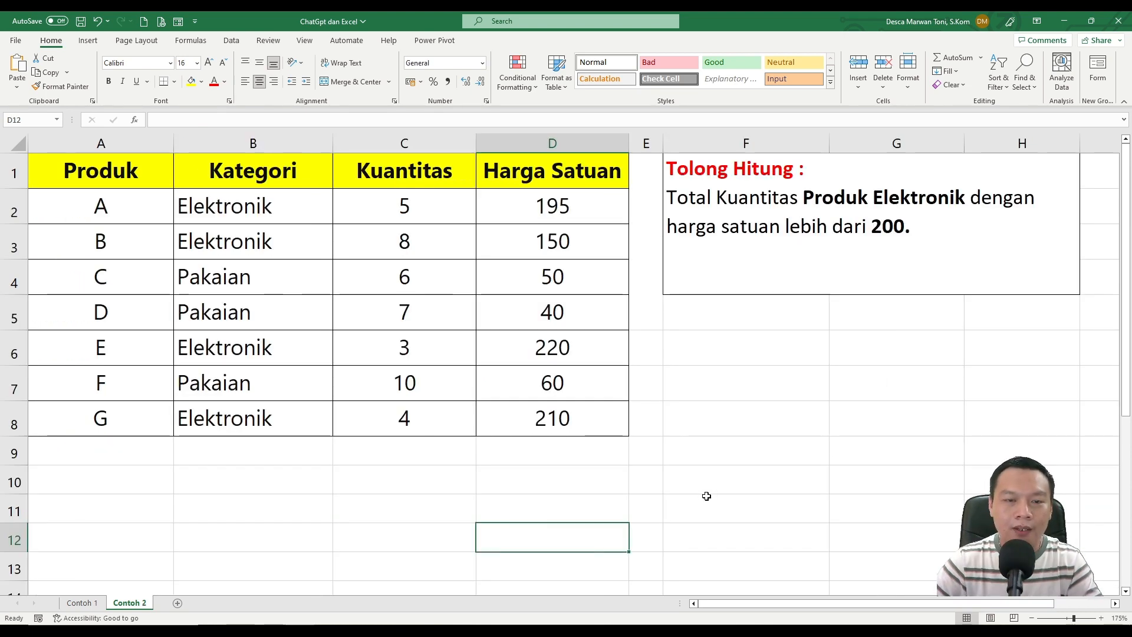
pyautogui.click(641, 468)
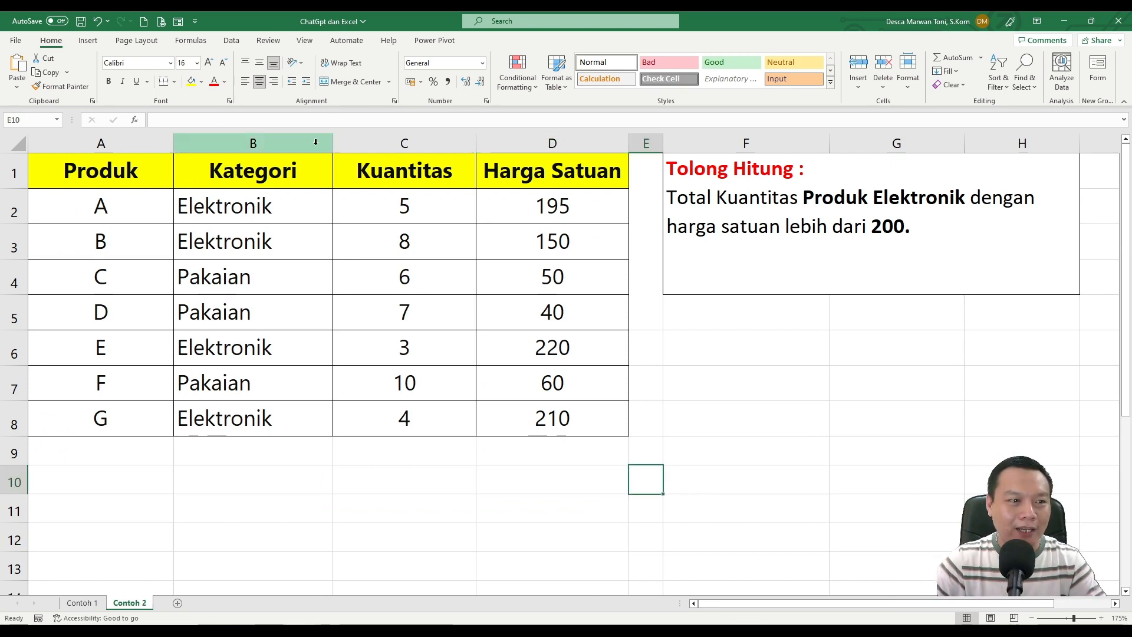
# Examine the Produk, Kategori, Kuantitas and Harga Satuan columns and the calculation task beside the table.
pyautogui.click(131, 172)
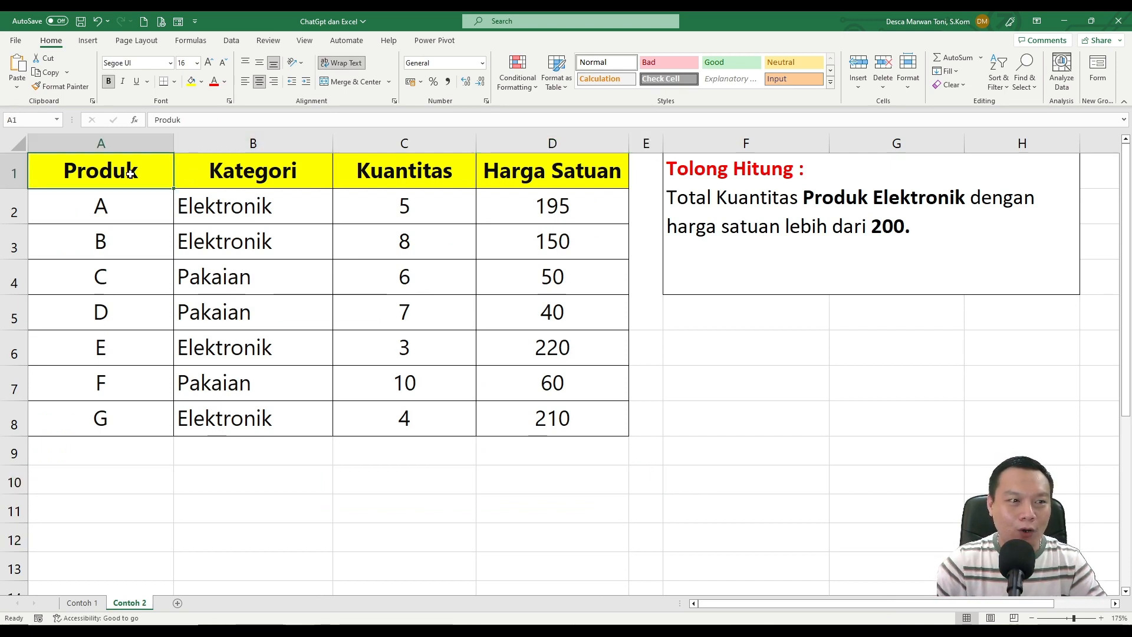
pyautogui.click(228, 173)
pyautogui.click(406, 174)
pyautogui.moveTo(523, 179); pyautogui.dragTo(163, 400)
pyautogui.click(746, 418)
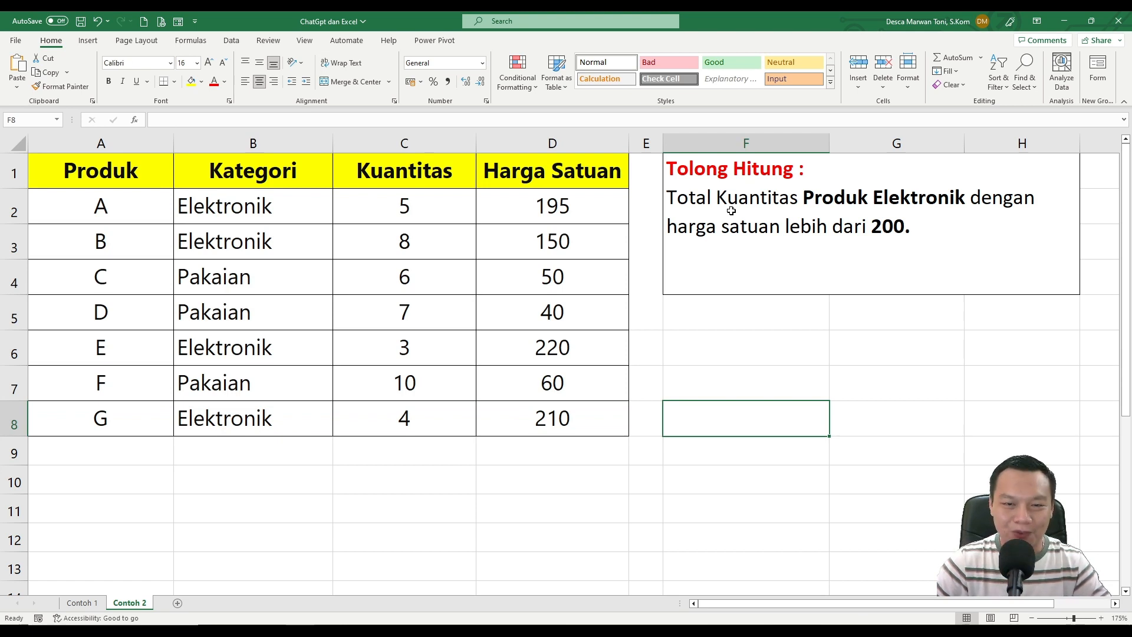
pyautogui.click(841, 344)
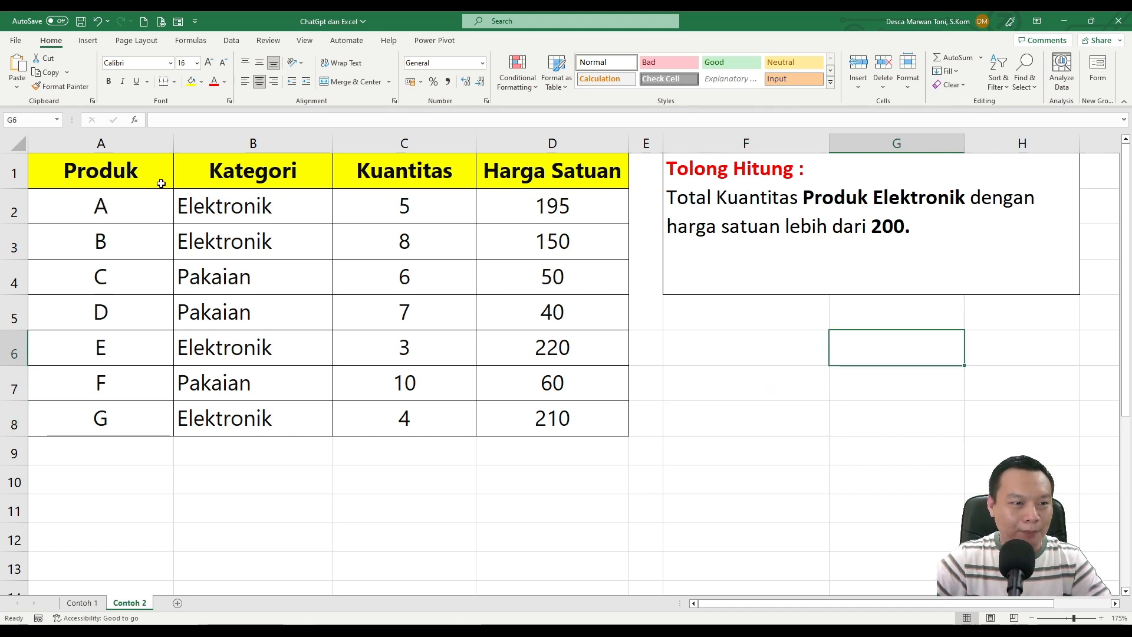
# Check the Elektronik rows for unit prices above 200 and the quantities of the matching products.
pyautogui.moveTo(139, 210); pyautogui.dragTo(555, 245)
pyautogui.moveTo(159, 348); pyautogui.dragTo(566, 351)
pyautogui.moveTo(586, 417); pyautogui.dragTo(81, 417)
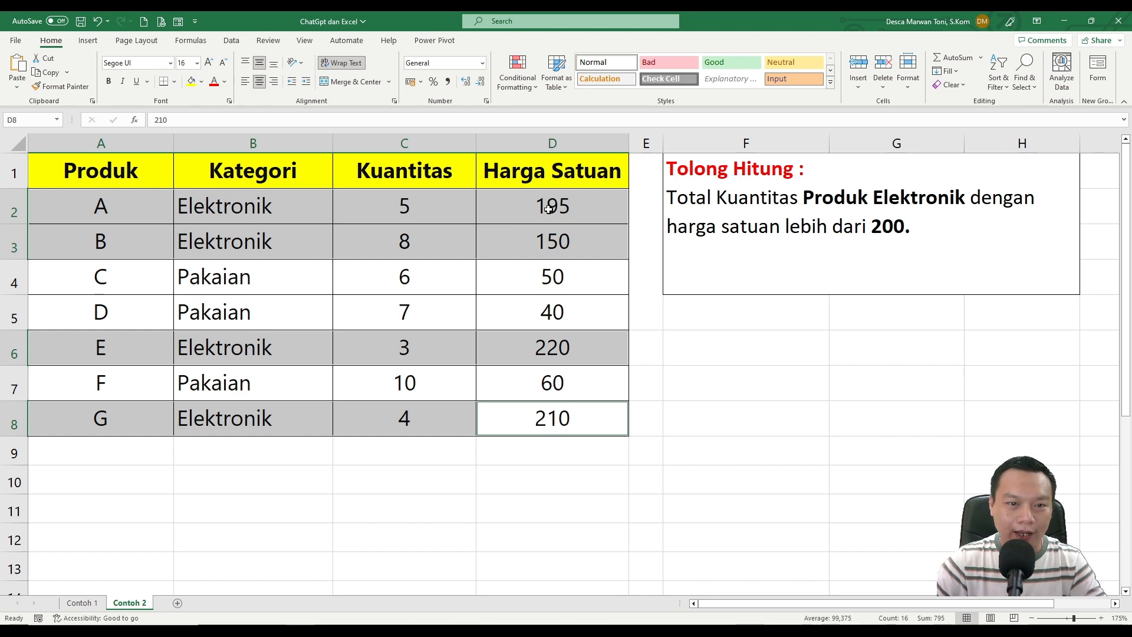
pyautogui.click(336, 351)
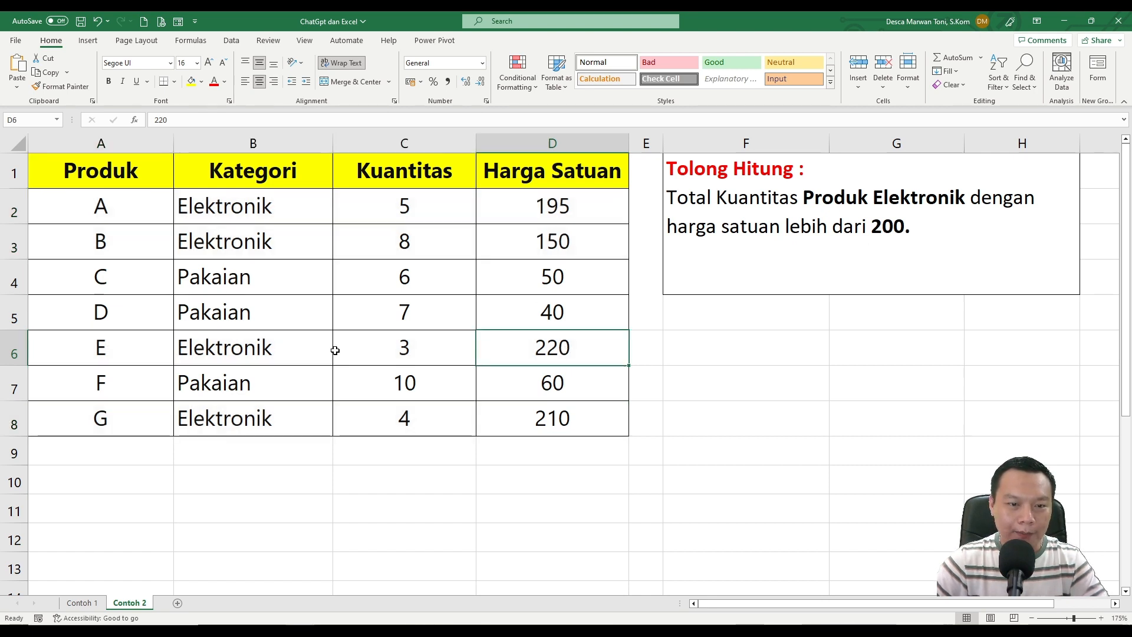
pyautogui.moveTo(157, 352); pyautogui.dragTo(579, 349)
pyautogui.moveTo(553, 419); pyautogui.dragTo(144, 429)
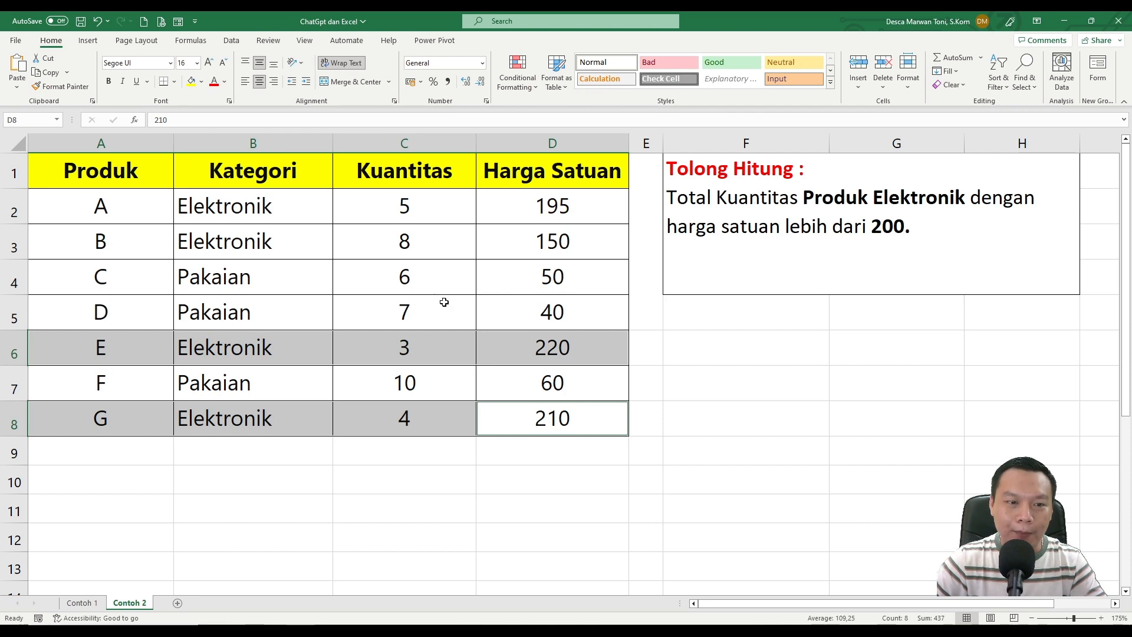
pyautogui.click(423, 355)
pyautogui.click(409, 417)
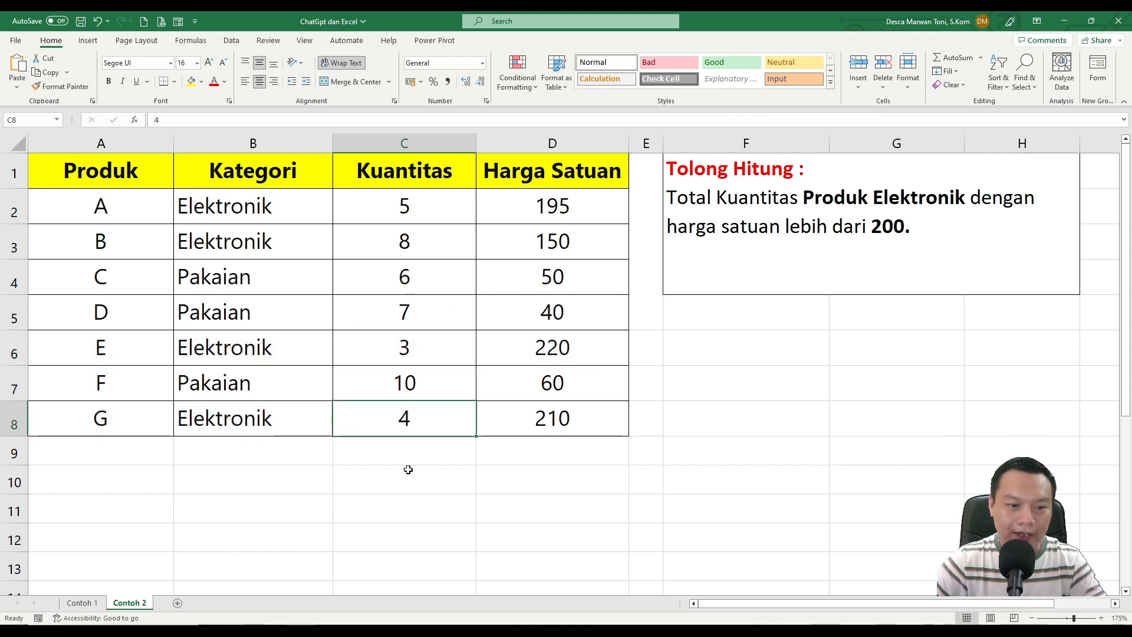
# Enter 7 in C10 as a temporary expected total, compare it with the rows of products E and G, and clear it.
pyautogui.click(407, 470)
pyautogui.write('7')
pyautogui.press('Return')
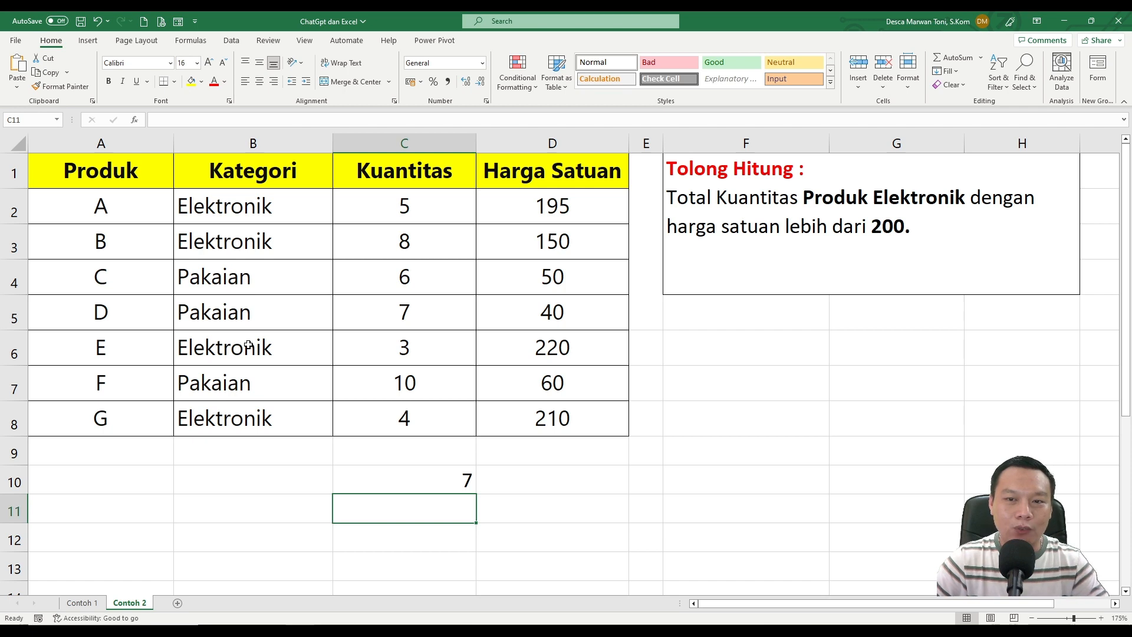
pyautogui.moveTo(173, 348); pyautogui.dragTo(543, 346)
pyautogui.moveTo(531, 409); pyautogui.dragTo(139, 413)
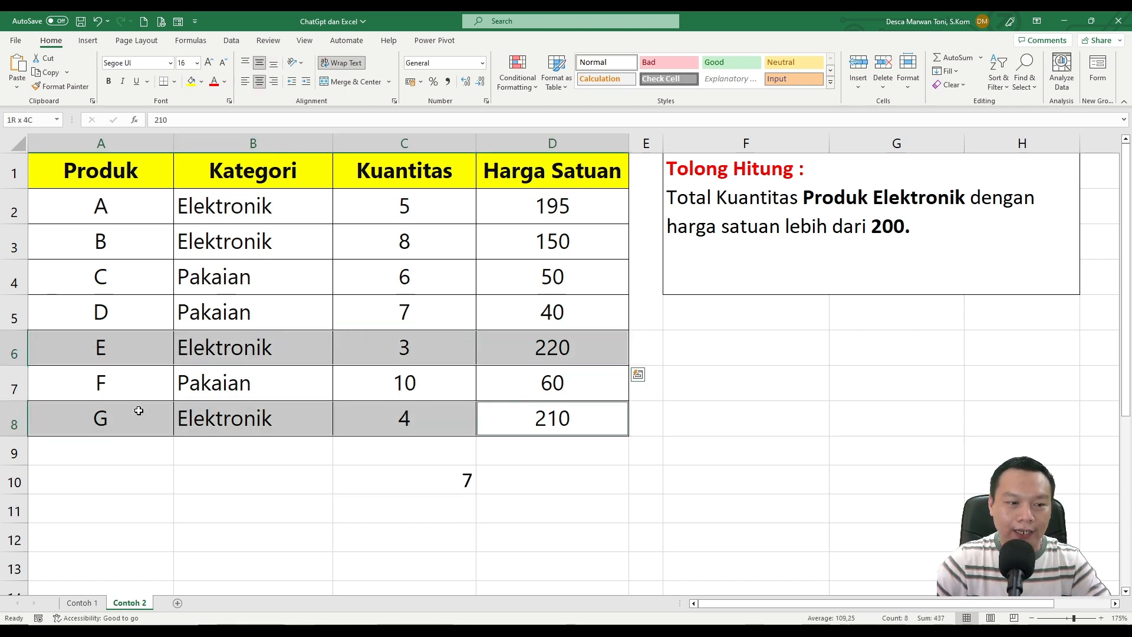
pyautogui.click(451, 474)
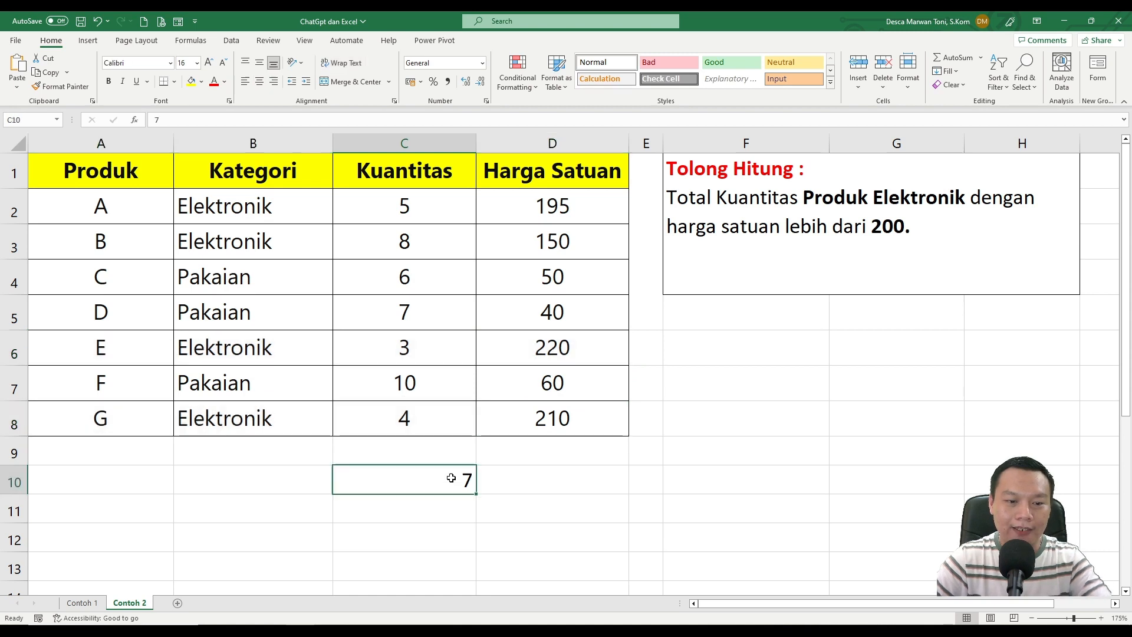
pyautogui.press('Delete')
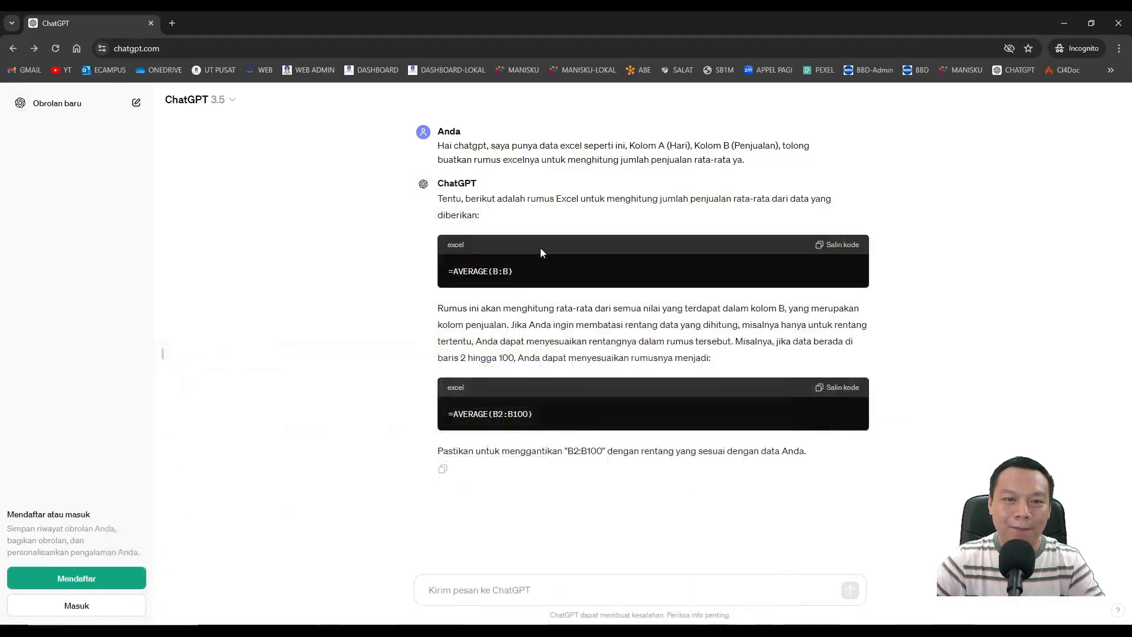
# In a new ChatGPT chat, ask for the total elektronik quantity priced above 200, describing columns A (Produk) to D (Harga Satuan) and Office 365.
pyautogui.click(136, 104)
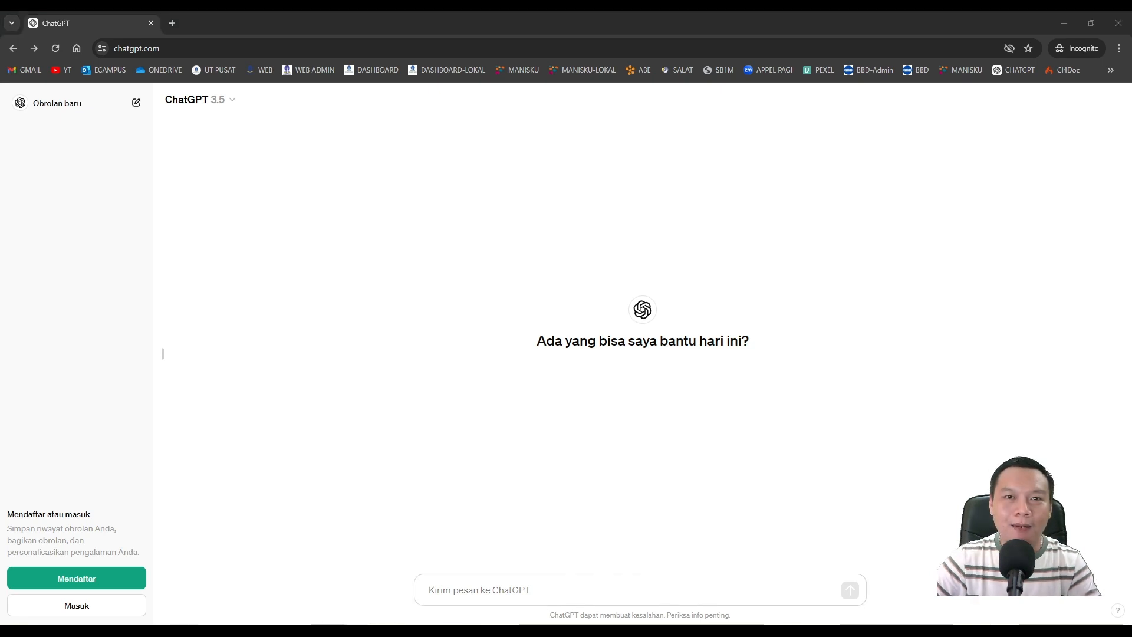
pyautogui.write('Hai chatgpt, saya punya data excel seperti ini , Kolom A (Produk), Kolom B (Kategori), Kolom C (Kuantitas), dan Kolom D (Harga Satuan). Bagaimana cara mencari total kuantitas kategori produk elektronik, dengan harga satuan yang lebih dari 200. saya menggunakan excel versi office 365')
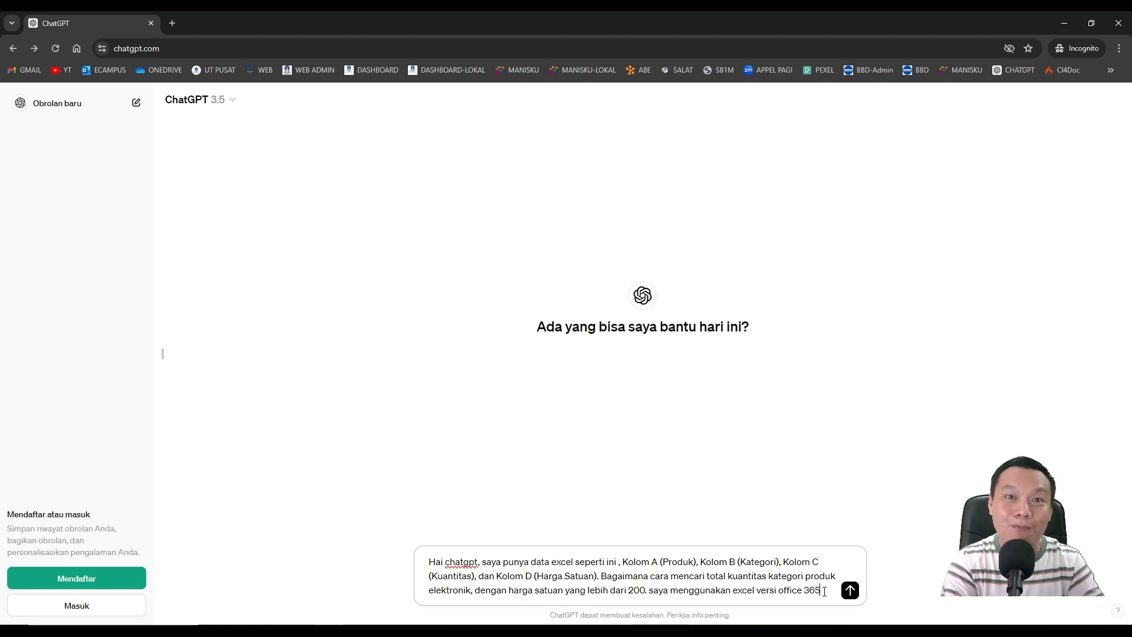
pyautogui.press('Return')
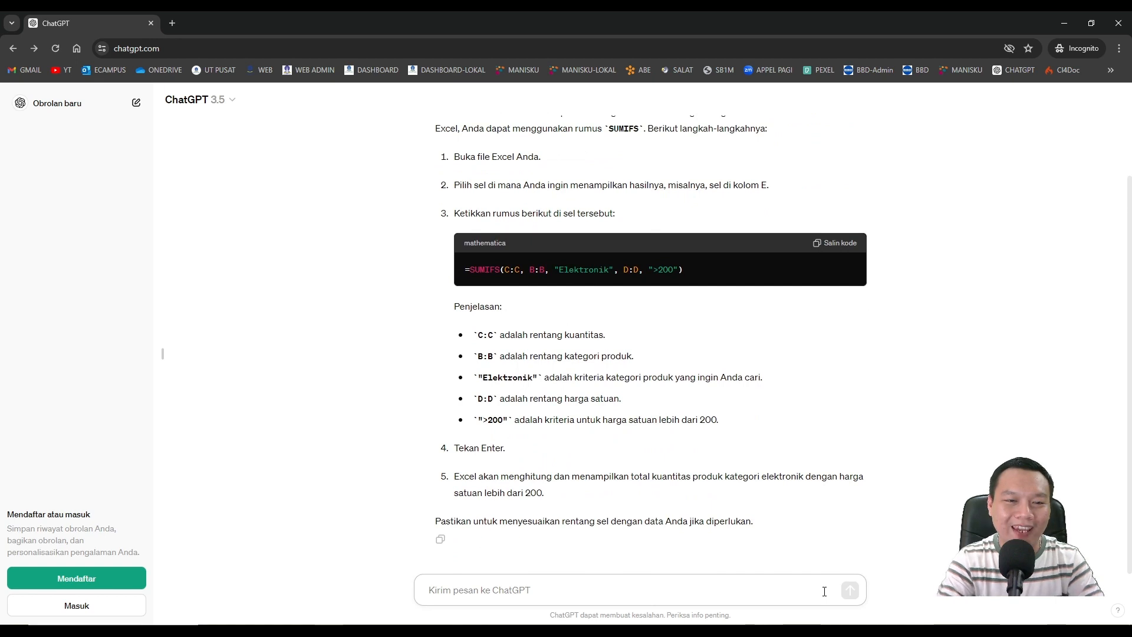
# Copy ChatGPT's formula =SUMIFS(C:C, B:B, "Elektronik", D:D, ">200") and paste it into Excel cell F6.
pyautogui.scroll(4, 461, 237)
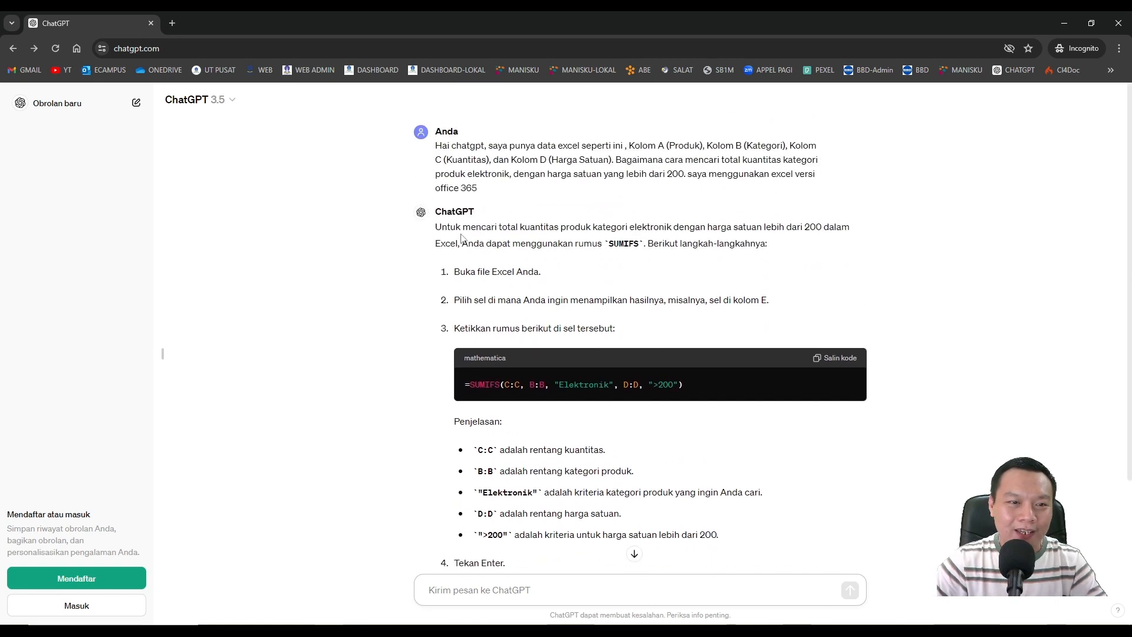
pyautogui.moveTo(441, 228); pyautogui.dragTo(545, 228)
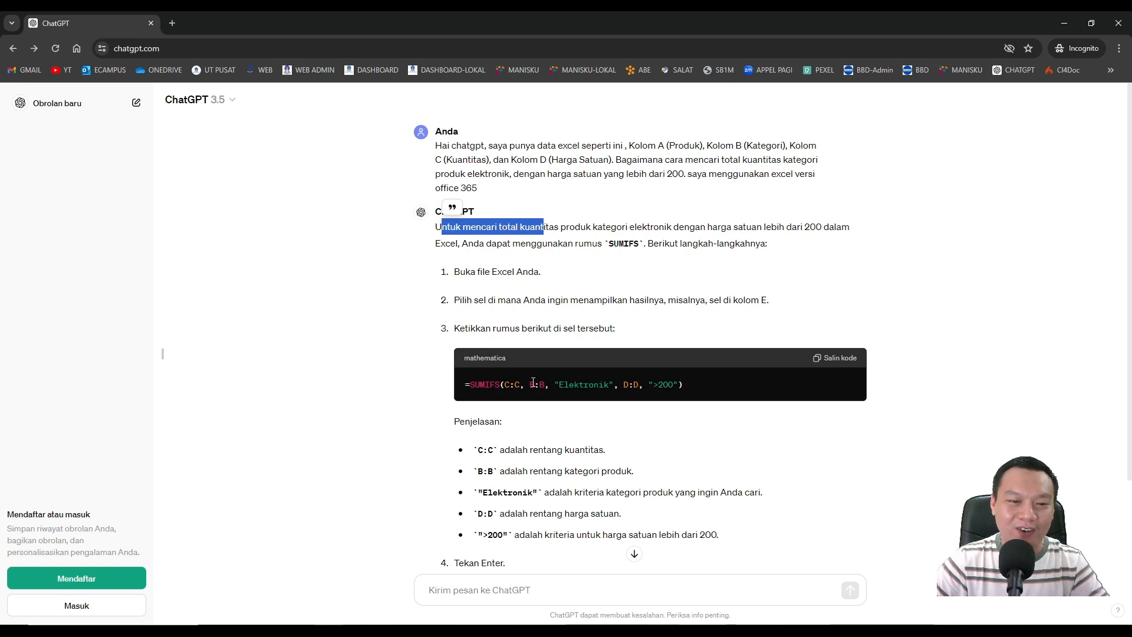
pyautogui.click(835, 357)
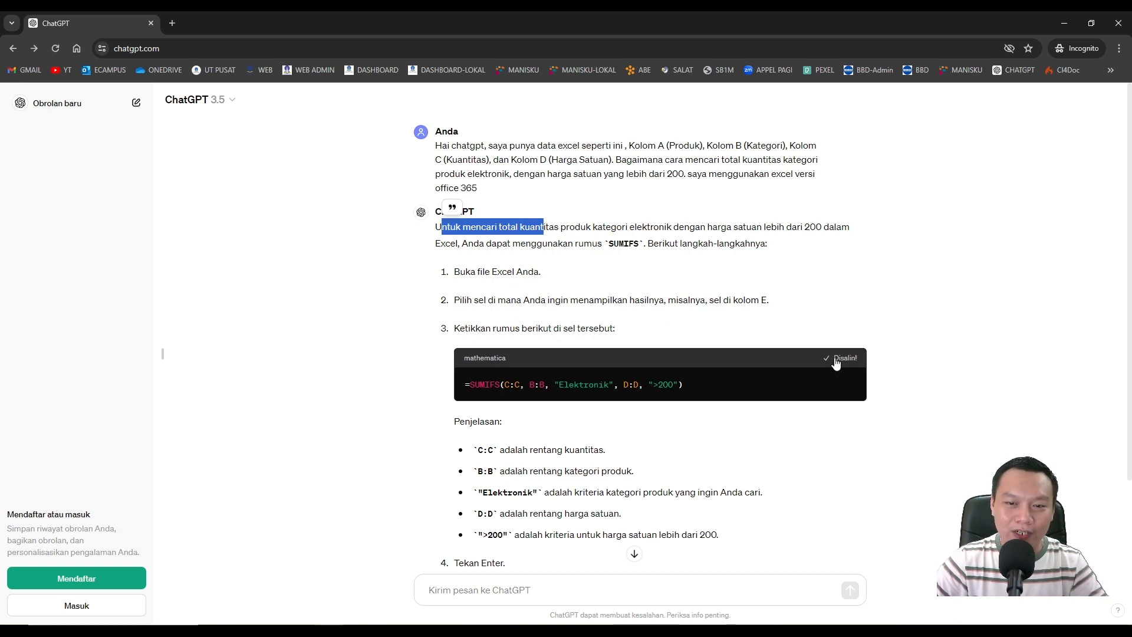
pyautogui.hotkey('alt', 'Tab')
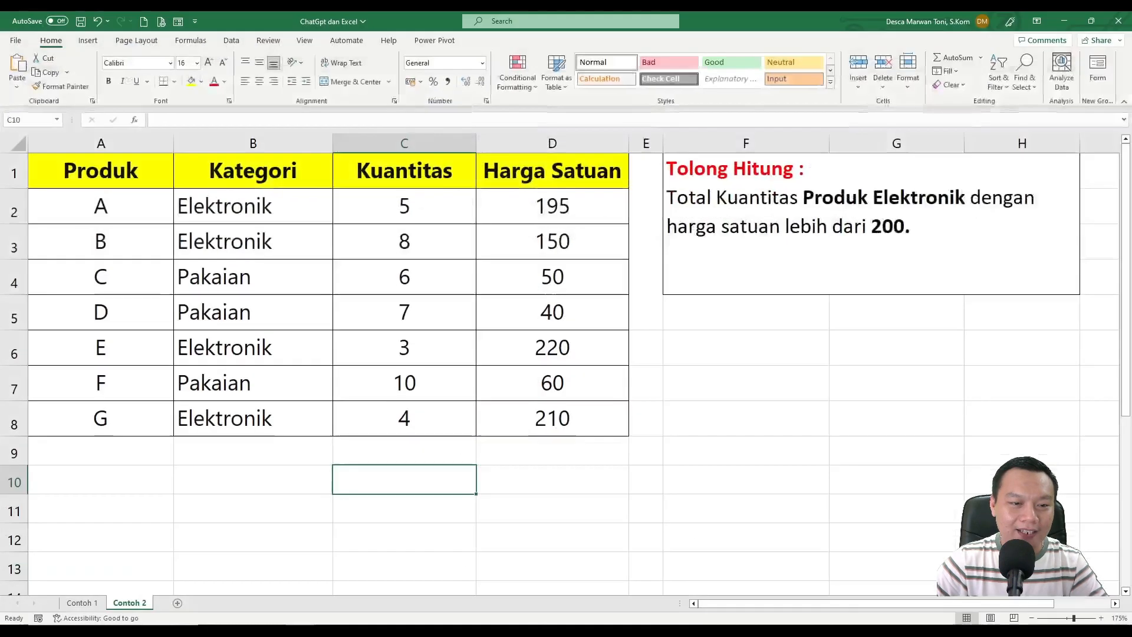
pyautogui.click(703, 348)
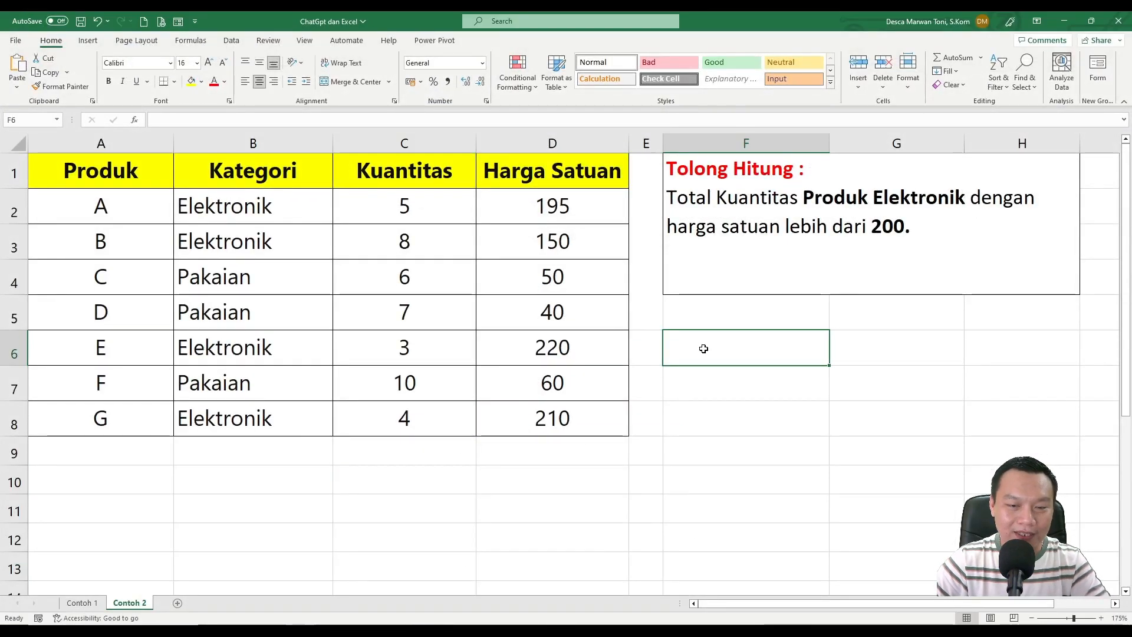
pyautogui.write('=SUMIFS(C:C, B:B, "Elektronik", D:D, ">200")')
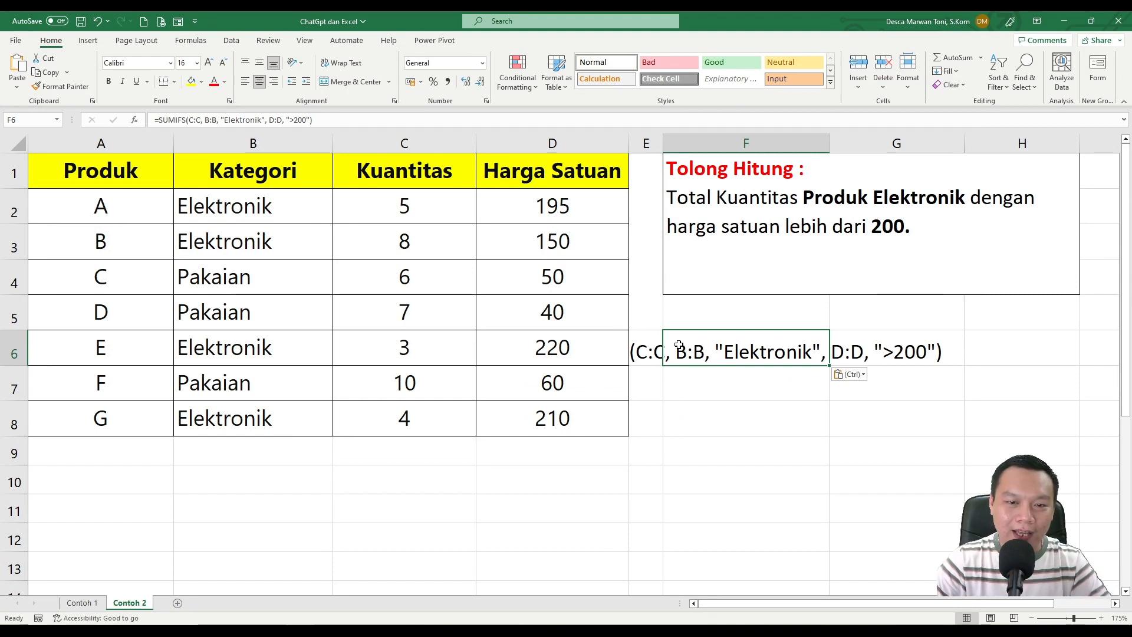
pyautogui.press('Return')
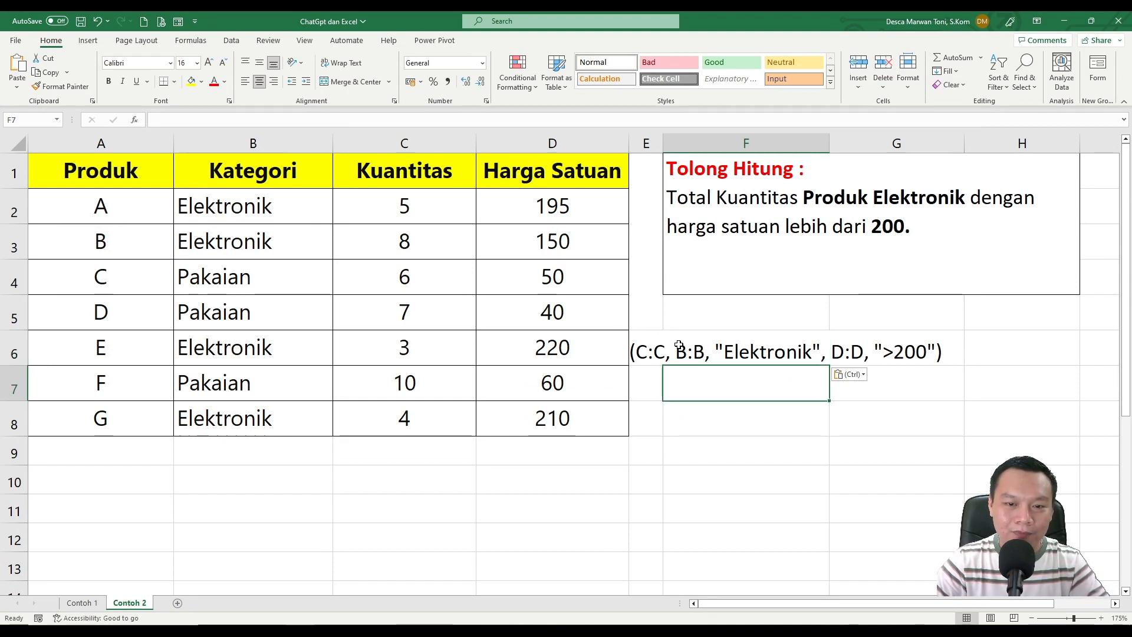
# Replace all the comma separators in the F6 SUMIFS formula with semicolons and apply the change.
pyautogui.click(678, 345)
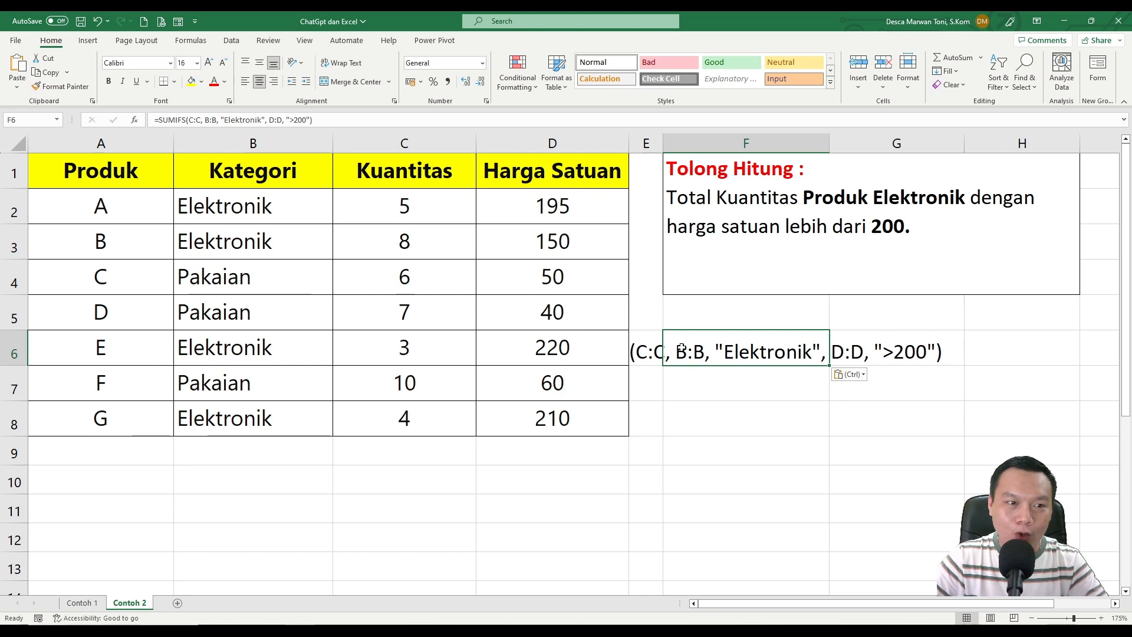
pyautogui.click(201, 119)
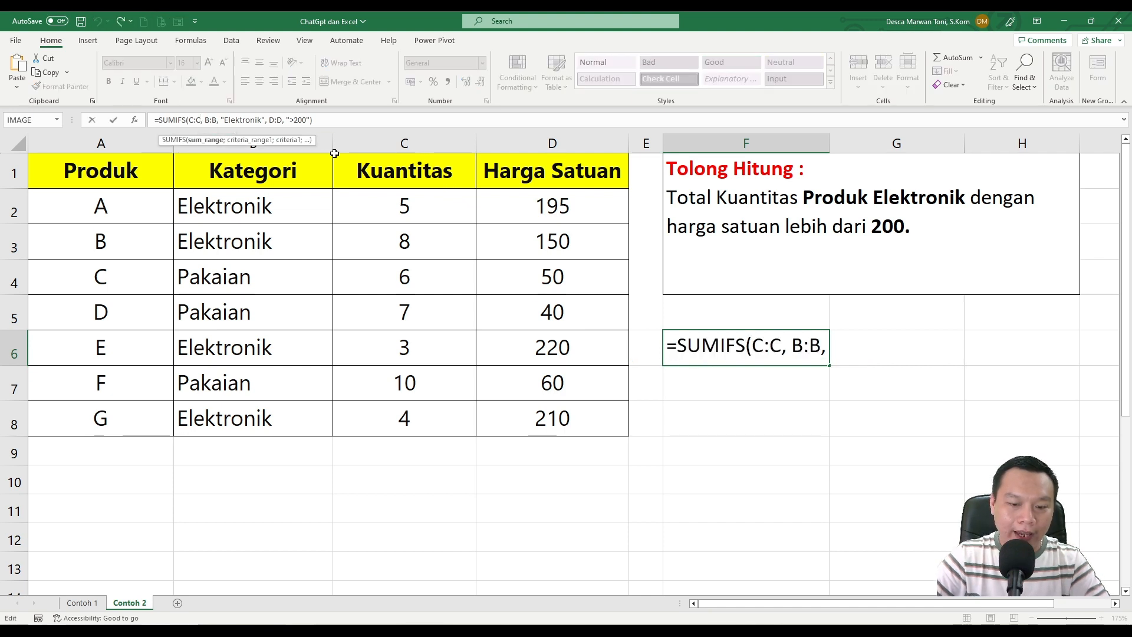
pyautogui.press('Delete')
pyautogui.write(';')
pyautogui.press('Right')
pyautogui.press('Right')
pyautogui.press('Right')
pyautogui.press('Right')
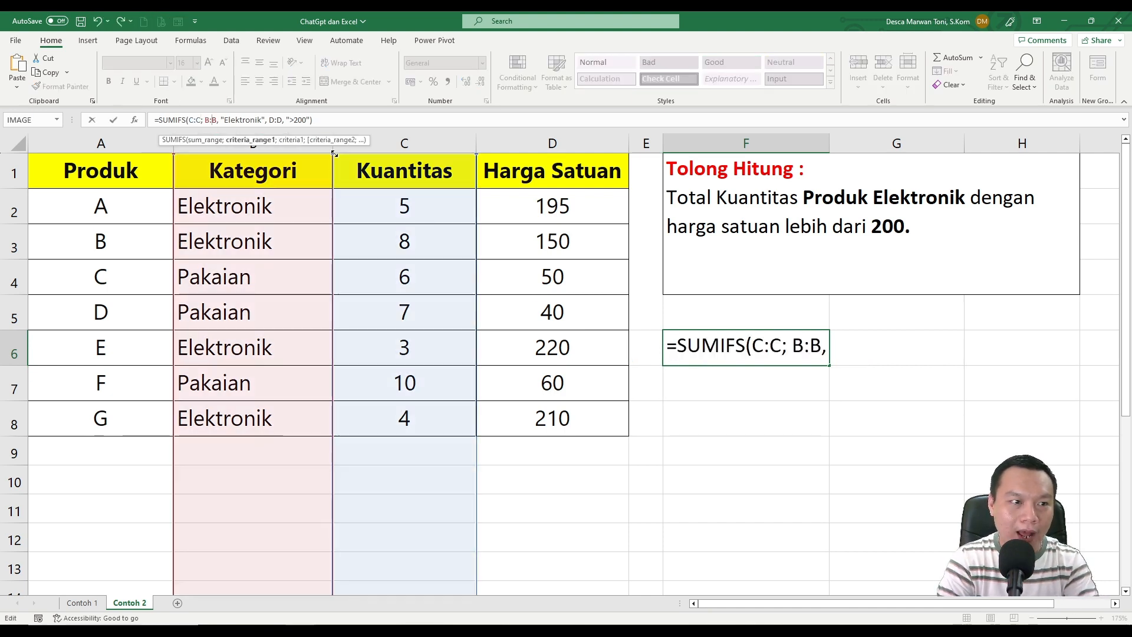
pyautogui.press('Delete')
pyautogui.write(';')
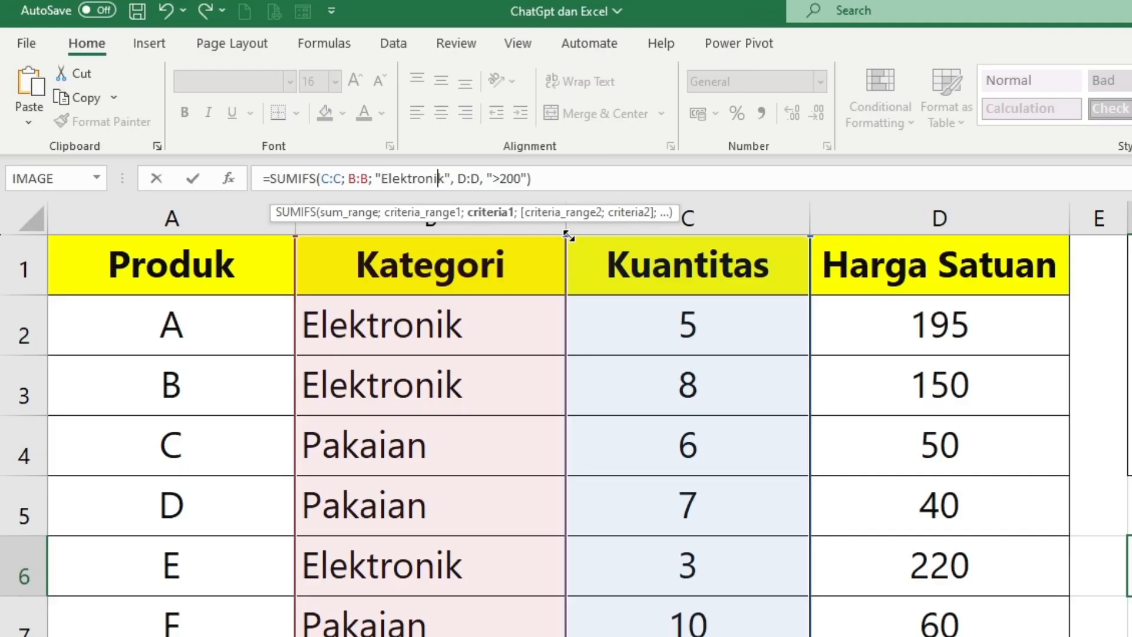
pyautogui.click(452, 180)
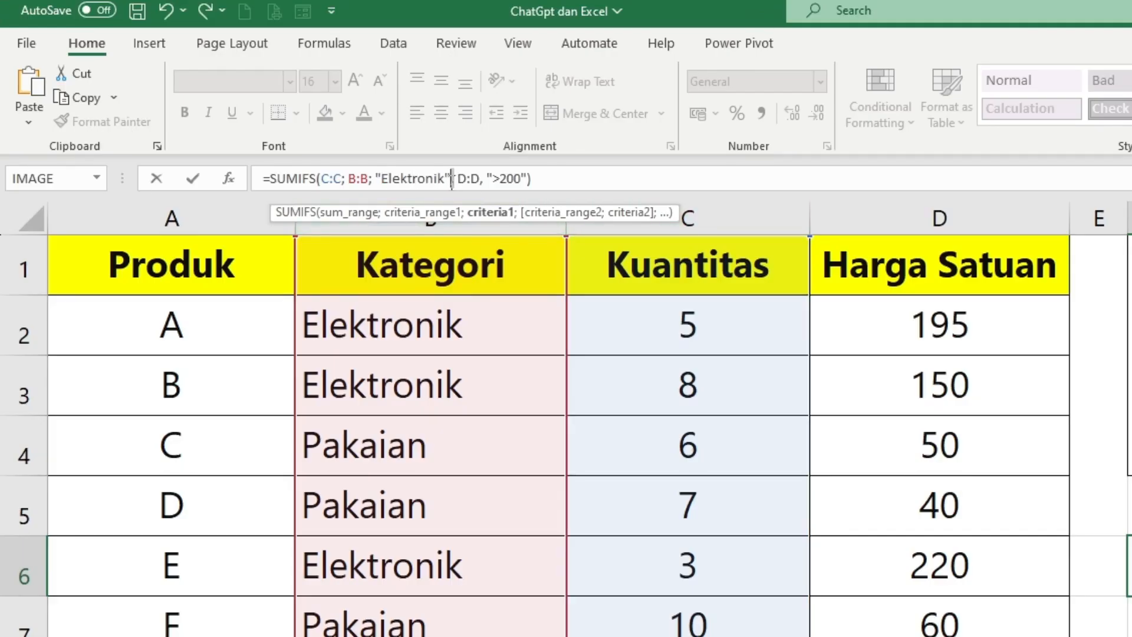
pyautogui.press('Delete')
pyautogui.write(';')
pyautogui.click(477, 179)
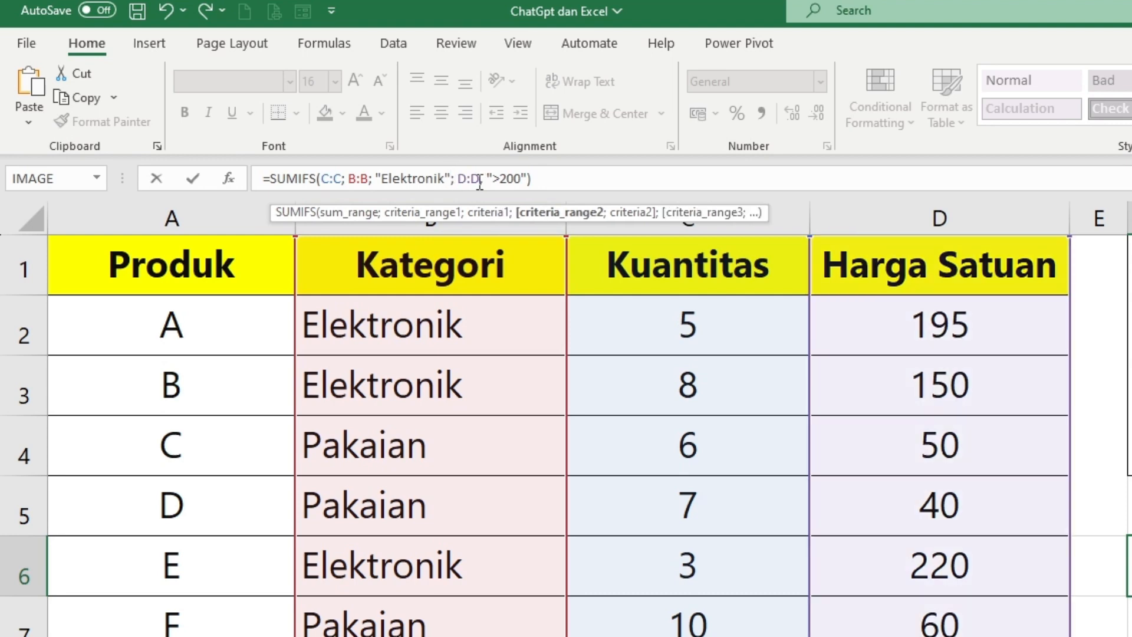
pyautogui.write(';')
pyautogui.press('Delete')
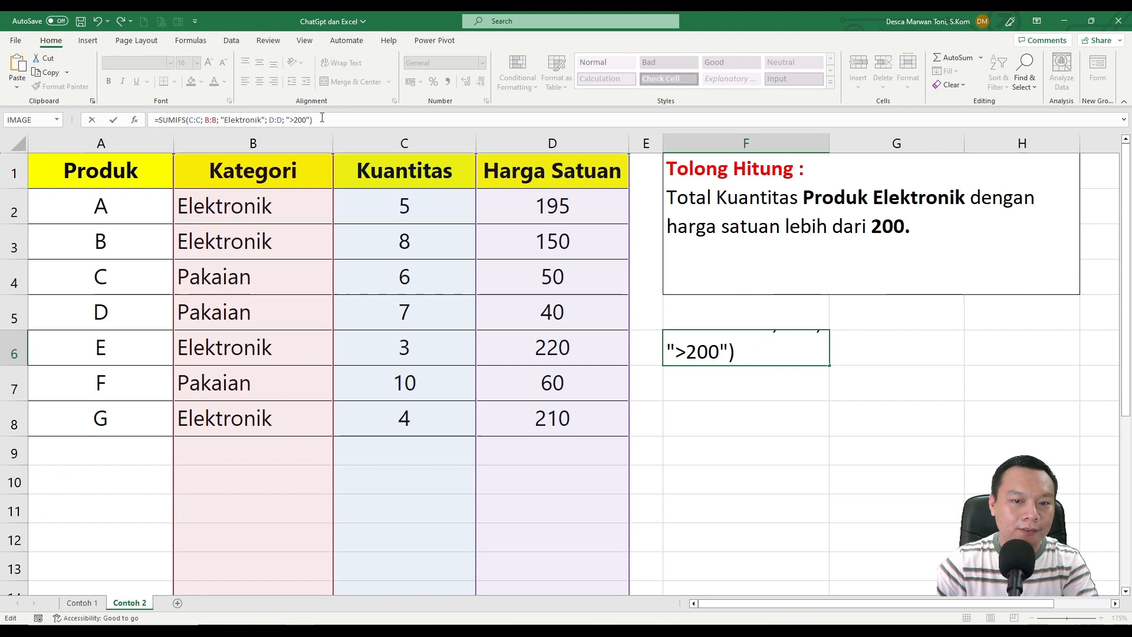
pyautogui.press('Return')
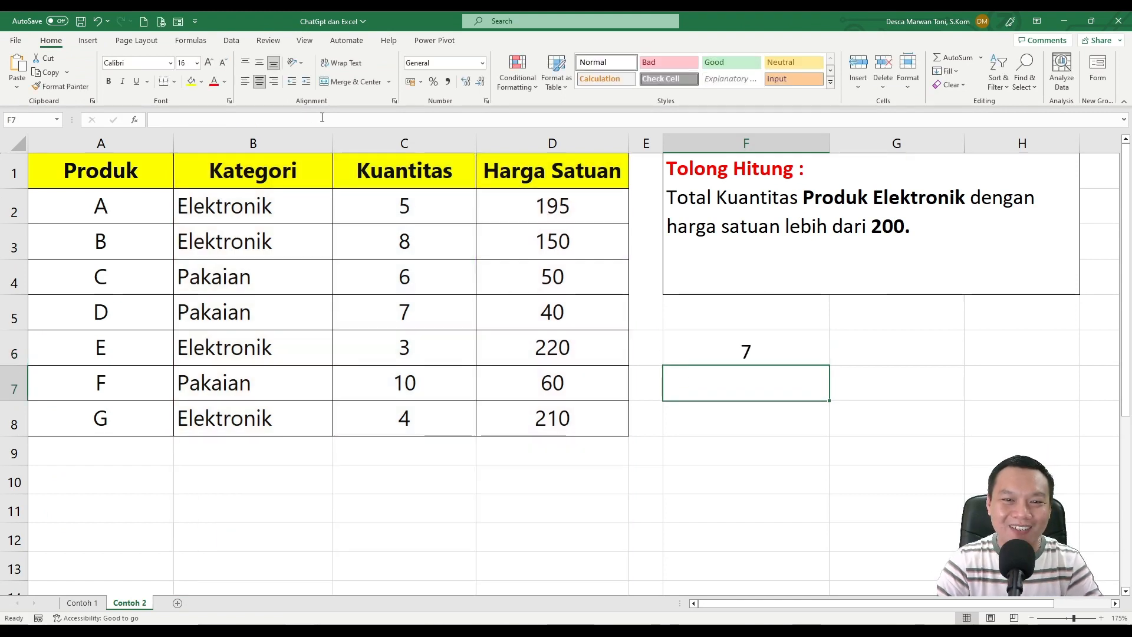
# Review the SUMIFS formula in F6 and check its criteria against the Kategori and Harga Satuan columns.
pyautogui.click(713, 352)
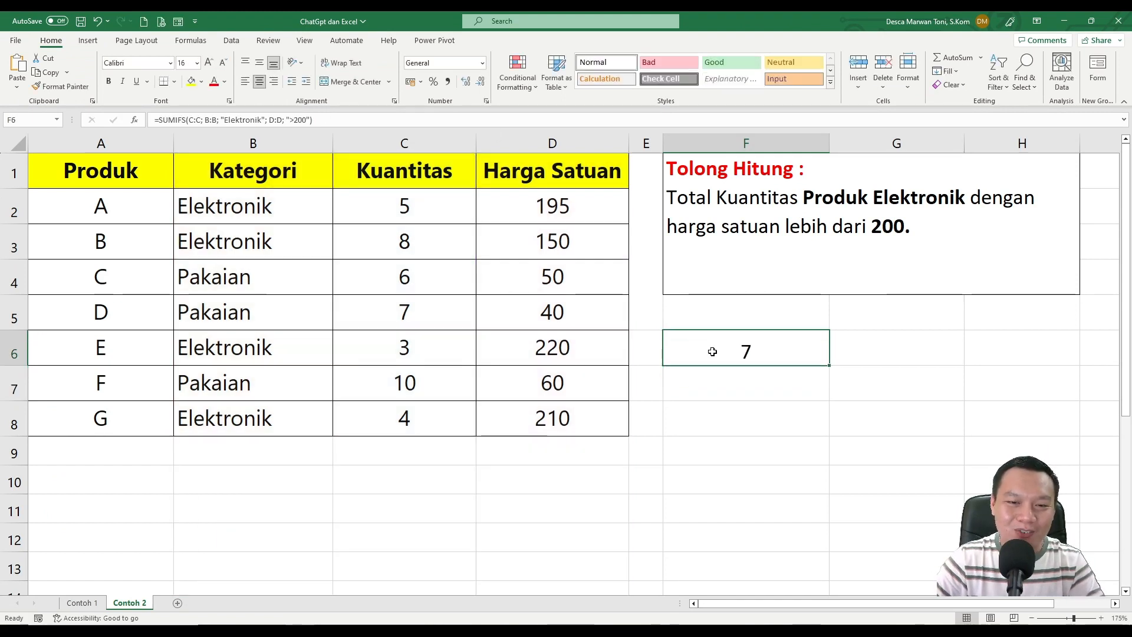
pyautogui.doubleClick(733, 351)
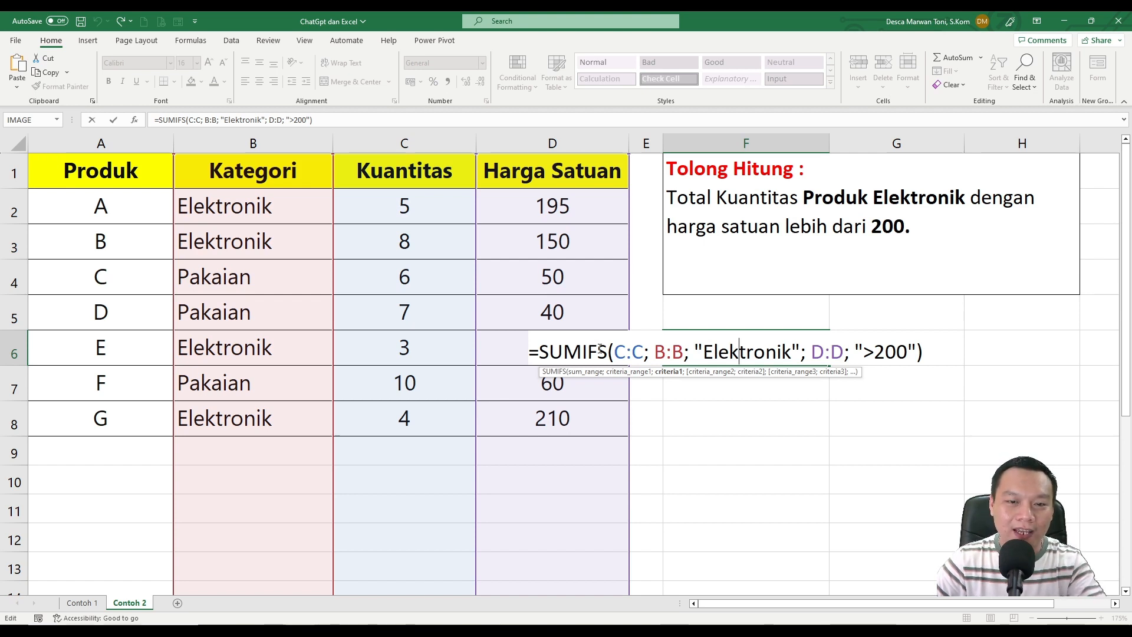
pyautogui.press('Return')
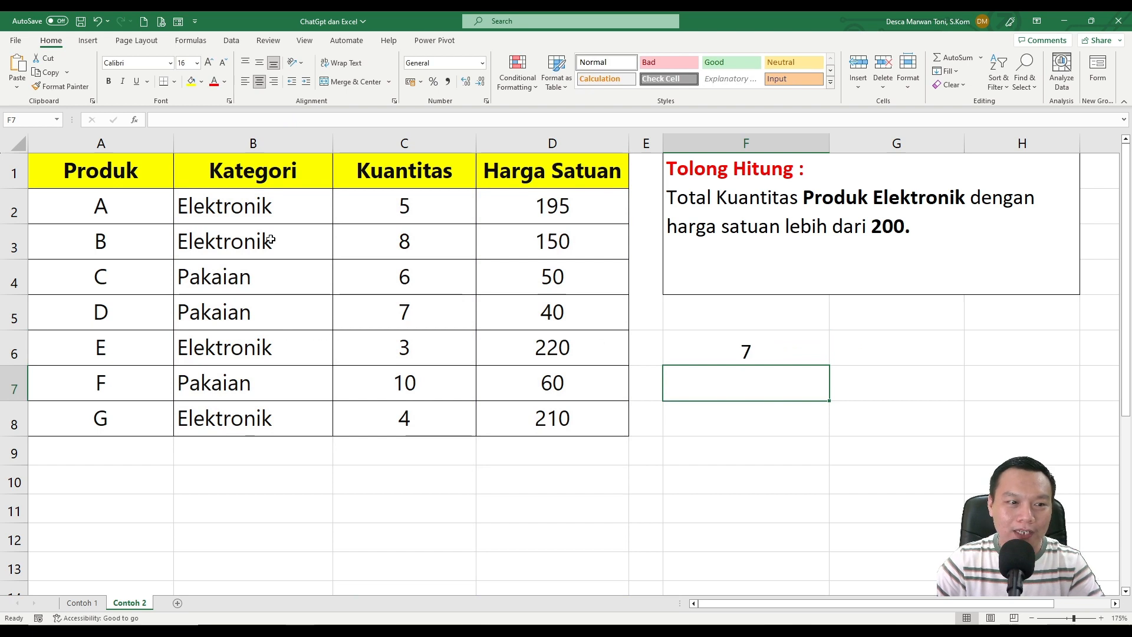
pyautogui.moveTo(258, 207); pyautogui.dragTo(259, 259)
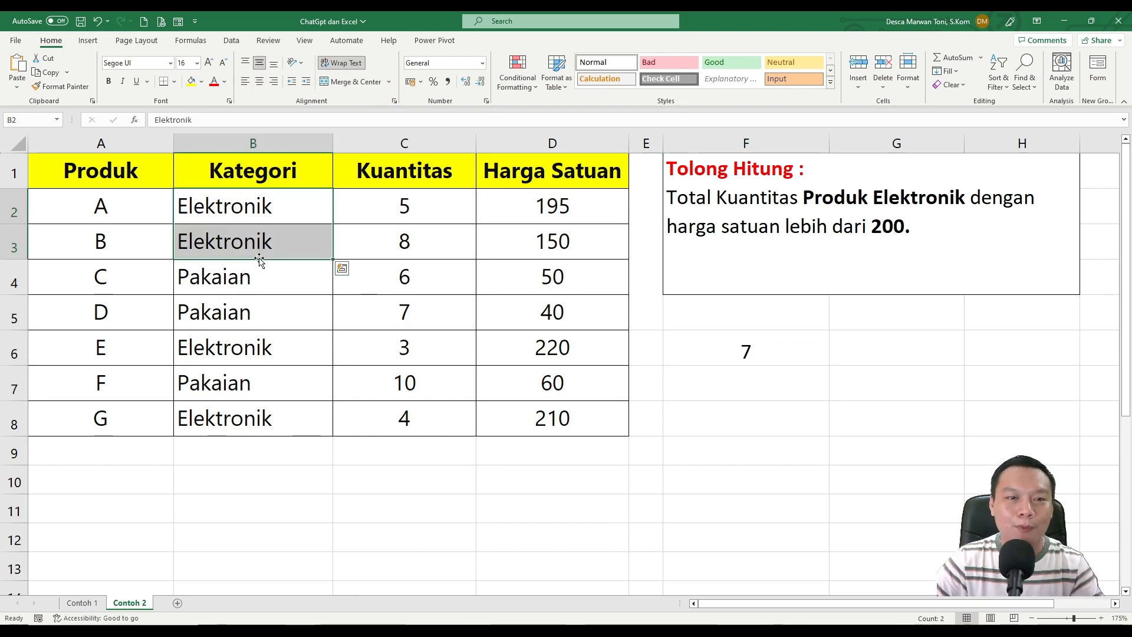
pyautogui.click(564, 304)
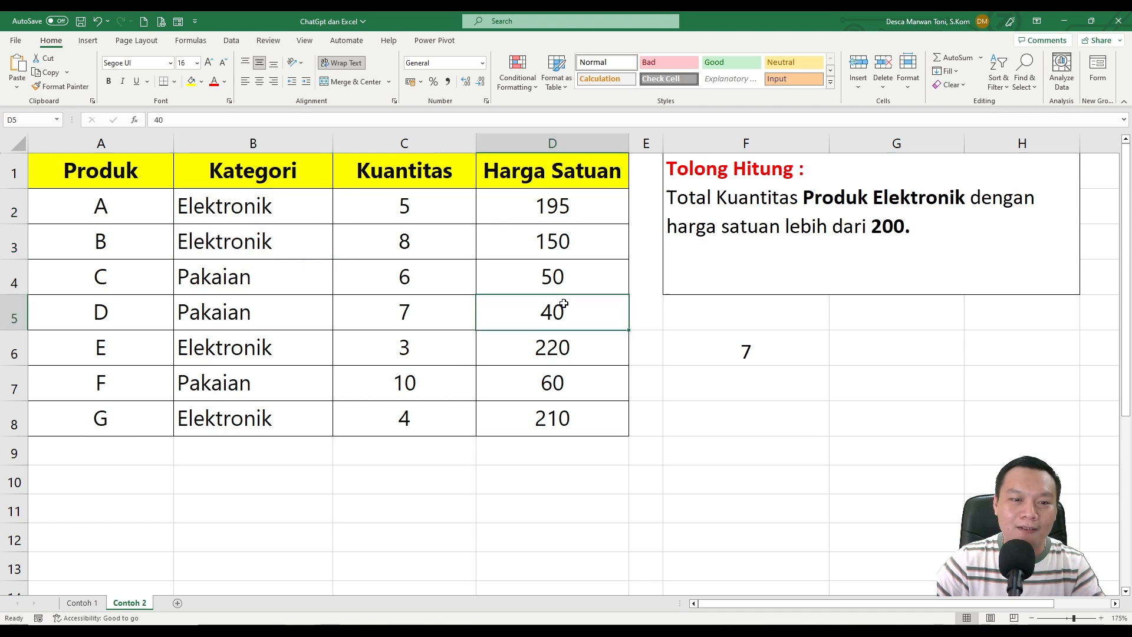
pyautogui.click(563, 344)
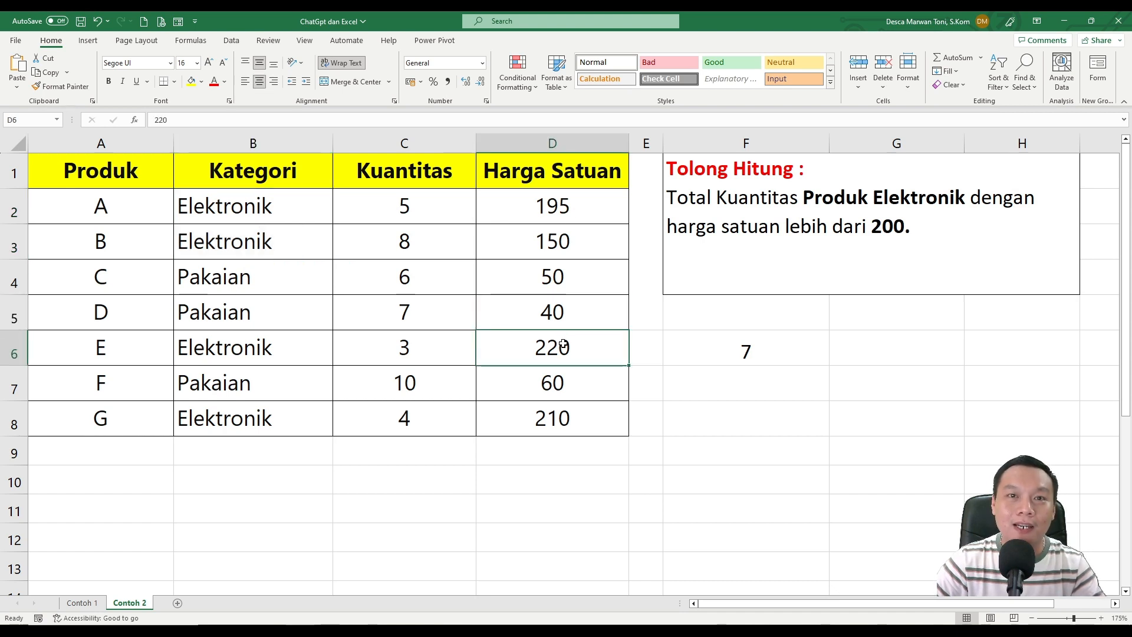